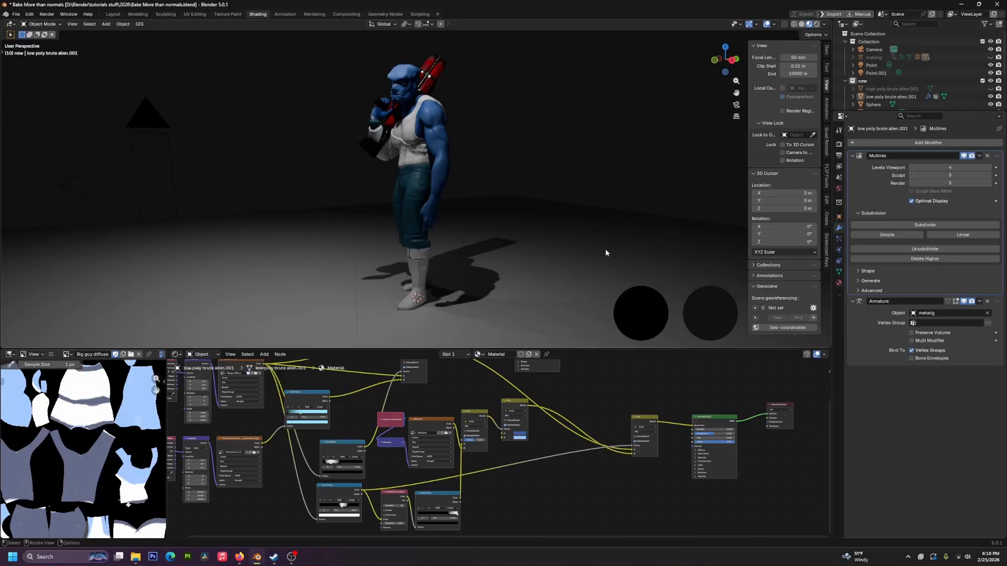
# Step: Examine the character's full material node tree and its shading in the viewport from several angles
pyautogui.scroll(-3, 615, 469)
pyautogui.moveTo(550, 473); pyautogui.dragTo(563, 495, button='middle')
pyautogui.moveTo(613, 469); pyautogui.dragTo(576, 406, button='middle')
pyautogui.moveTo(588, 349); pyautogui.dragTo(575, 272)
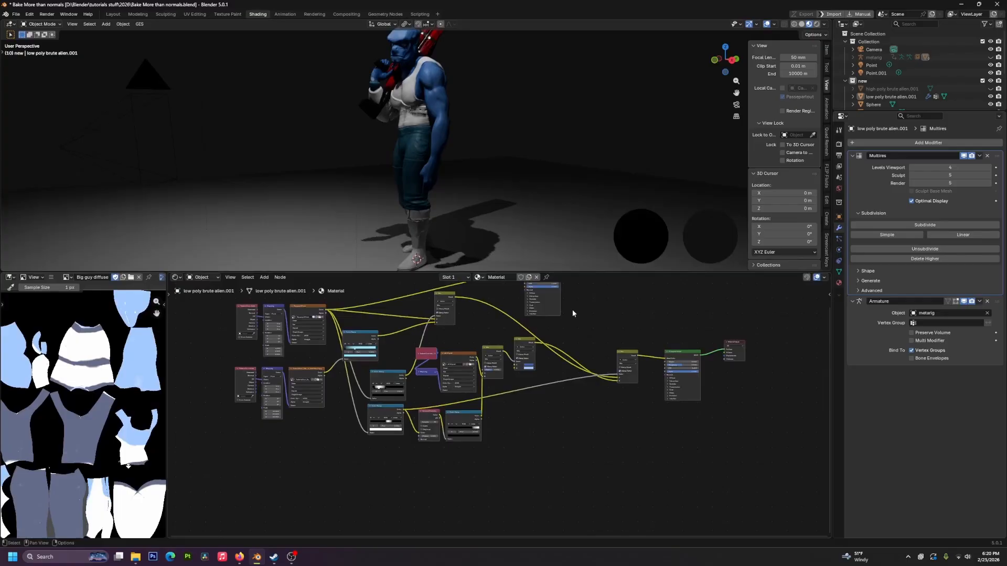
pyautogui.scroll(5, 484, 352)
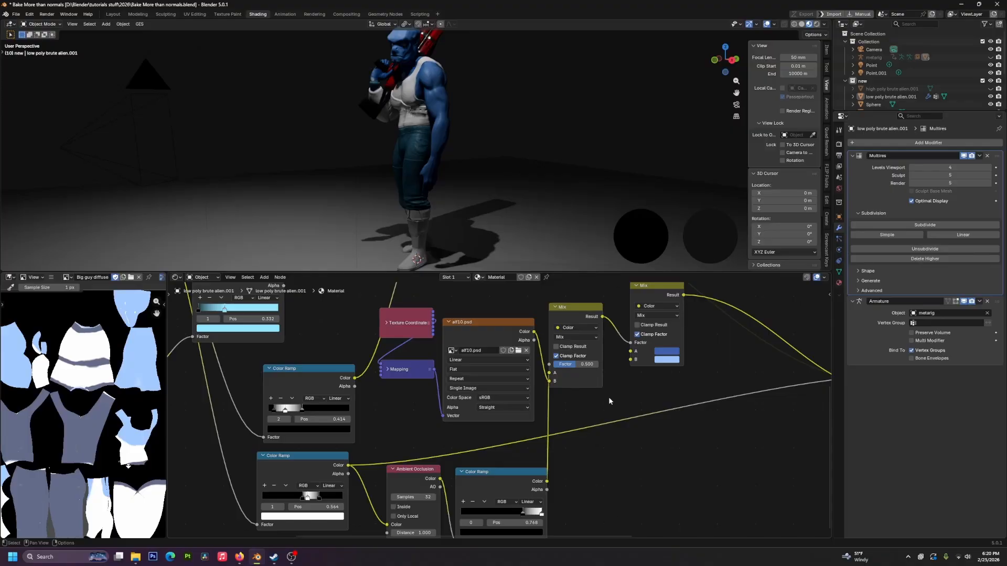
pyautogui.moveTo(398, 137); pyautogui.dragTo(473, 101, button='middle')
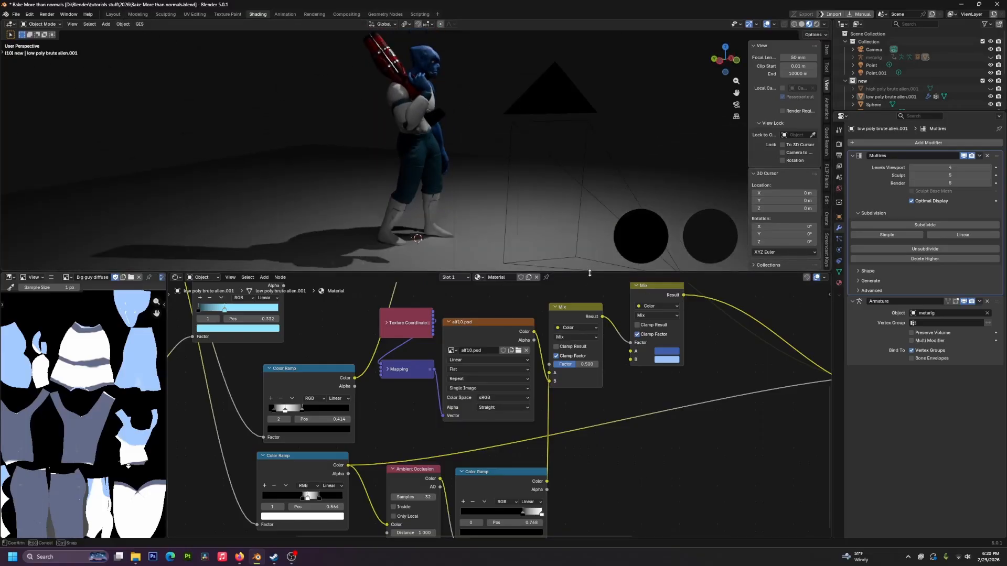
pyautogui.moveTo(586, 272); pyautogui.dragTo(584, 338)
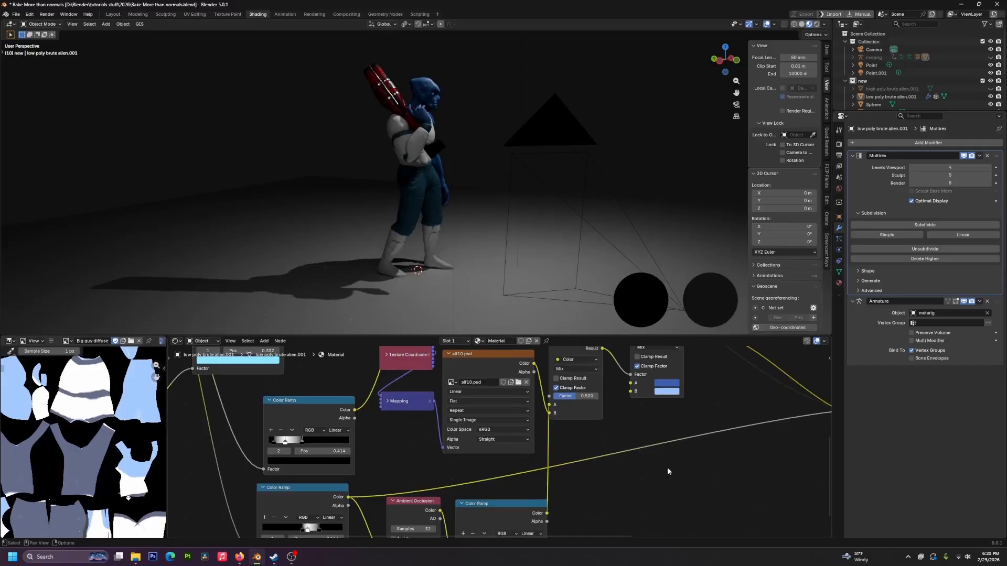
pyautogui.moveTo(566, 237); pyautogui.dragTo(427, 175, button='middle')
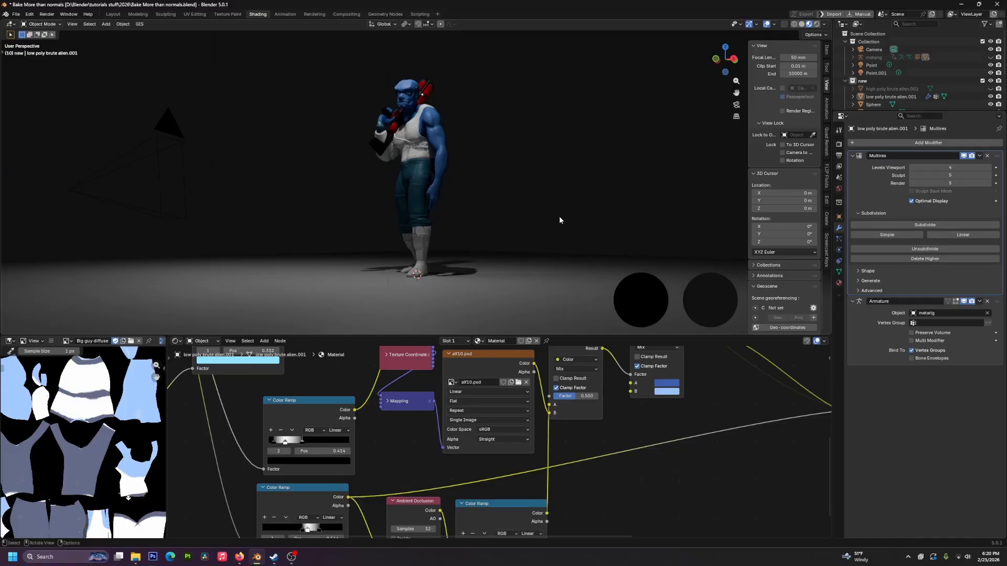
pyautogui.scroll(-3, 555, 412)
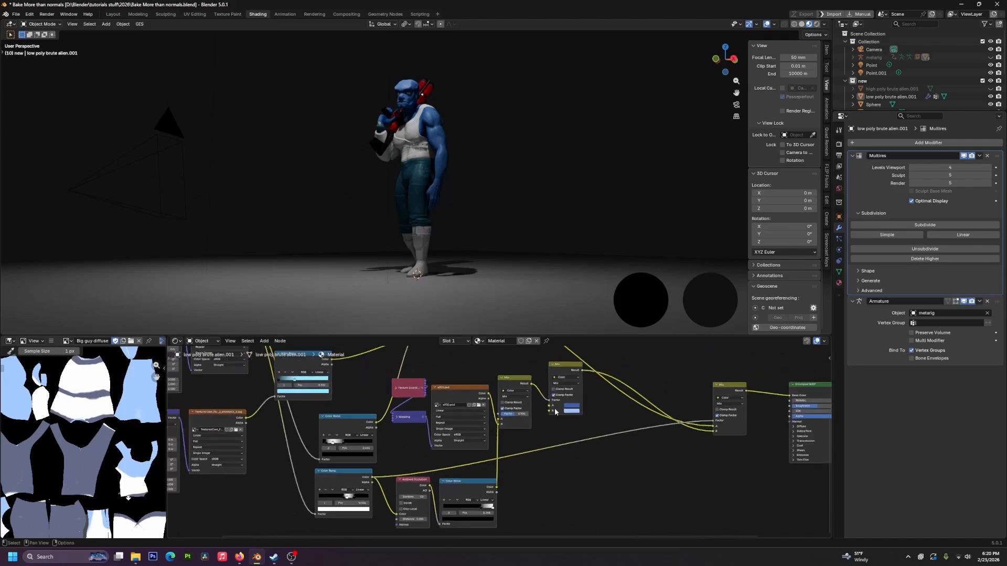
pyautogui.moveTo(554, 431); pyautogui.dragTo(408, 458, button='middle')
pyautogui.scroll(-2, 466, 454)
pyautogui.moveTo(474, 442); pyautogui.dragTo(616, 442, button='middle')
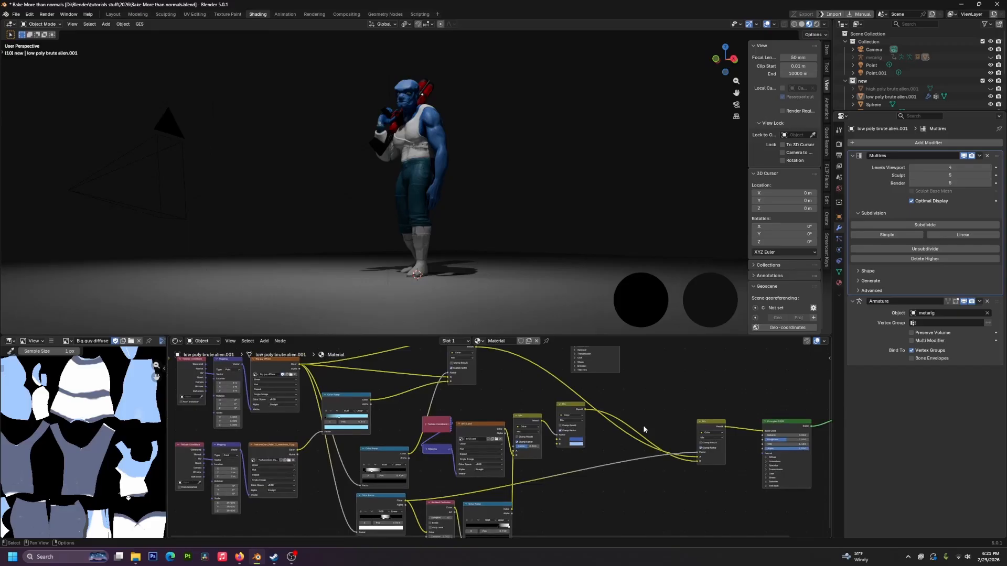
pyautogui.press('Home')
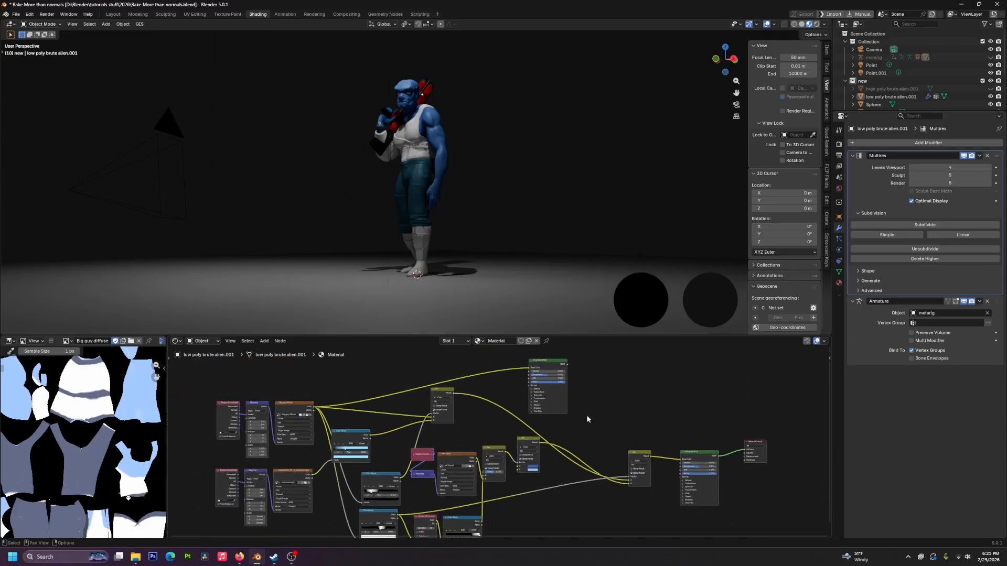
# Step: Preview the upper, unmixed Principled BSDF through the Material Output, and reconnect the Principled BSDF fed by the final Mix node for comparison
pyautogui.keyDown('ctrl'); pyautogui.keyDown('shift'); pyautogui.click(553, 364); pyautogui.keyUp('shift'); pyautogui.keyUp('ctrl')
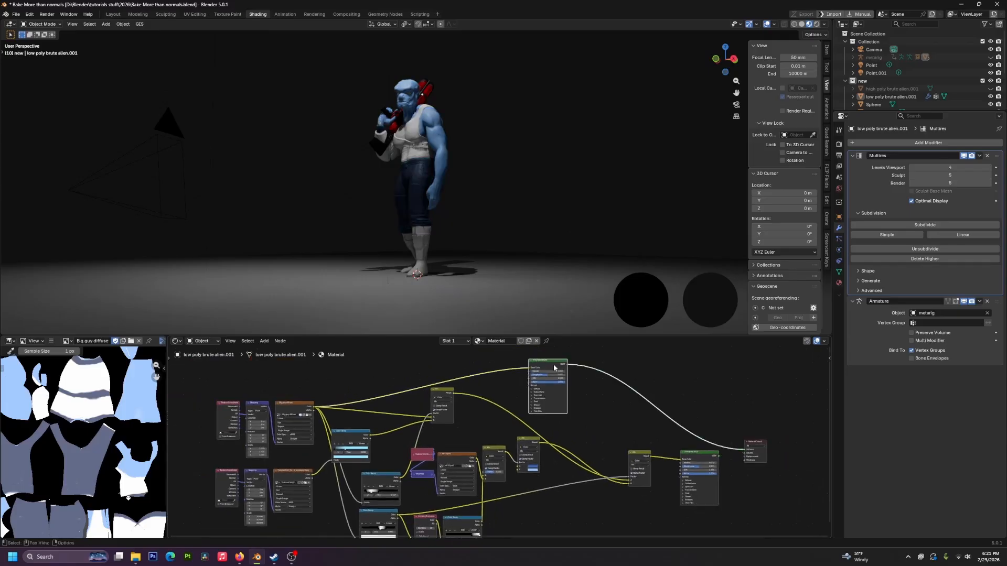
pyautogui.moveTo(443, 121); pyautogui.dragTo(452, 152, button='middle')
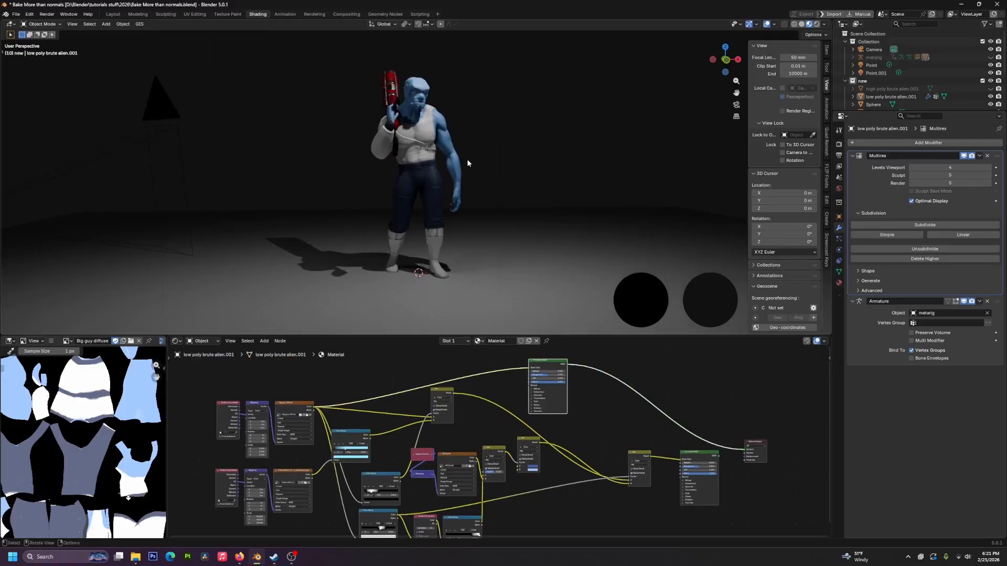
pyautogui.keyDown('ctrl'); pyautogui.keyDown('shift'); pyautogui.click(691, 459); pyautogui.keyUp('shift'); pyautogui.keyUp('ctrl')
pyautogui.moveTo(490, 193); pyautogui.dragTo(411, 206, button='middle')
pyautogui.scroll(3, 412, 210)
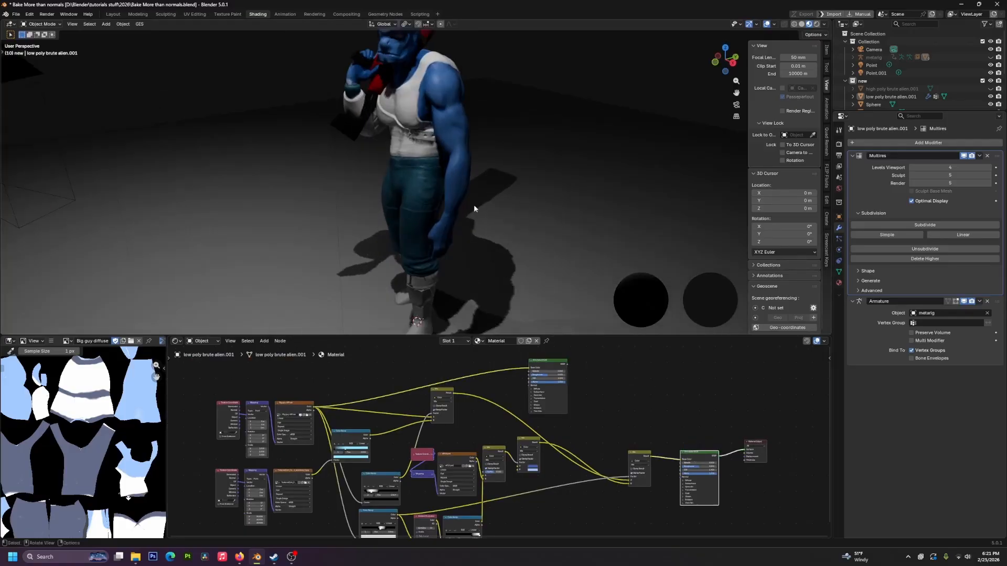
# Step: Inspect the fabric detail on the trousers, the belt area and the upper body up close
pyautogui.moveTo(463, 440); pyautogui.dragTo(472, 433, button='middle')
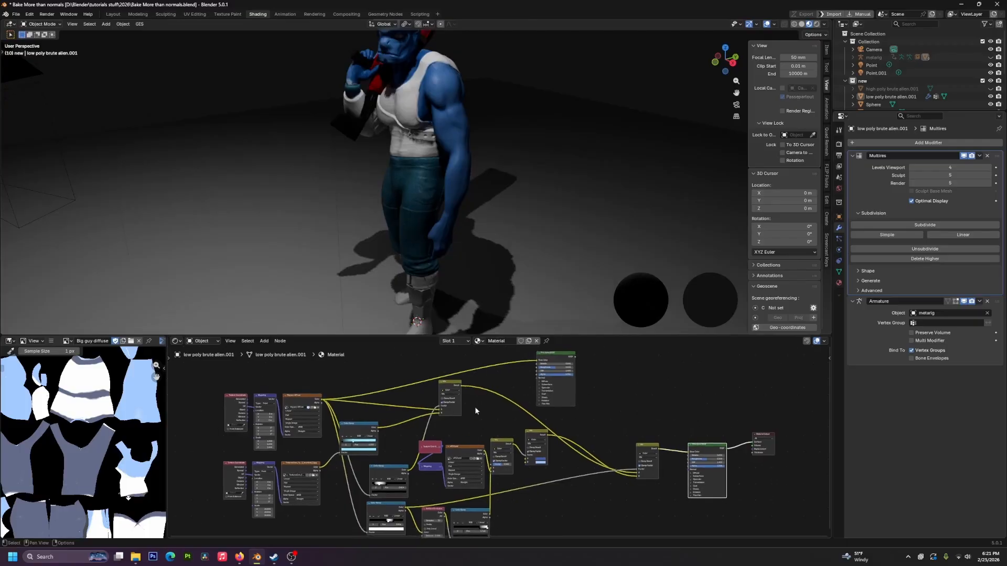
pyautogui.scroll(6, 511, 132)
pyautogui.scroll(5, 532, 134)
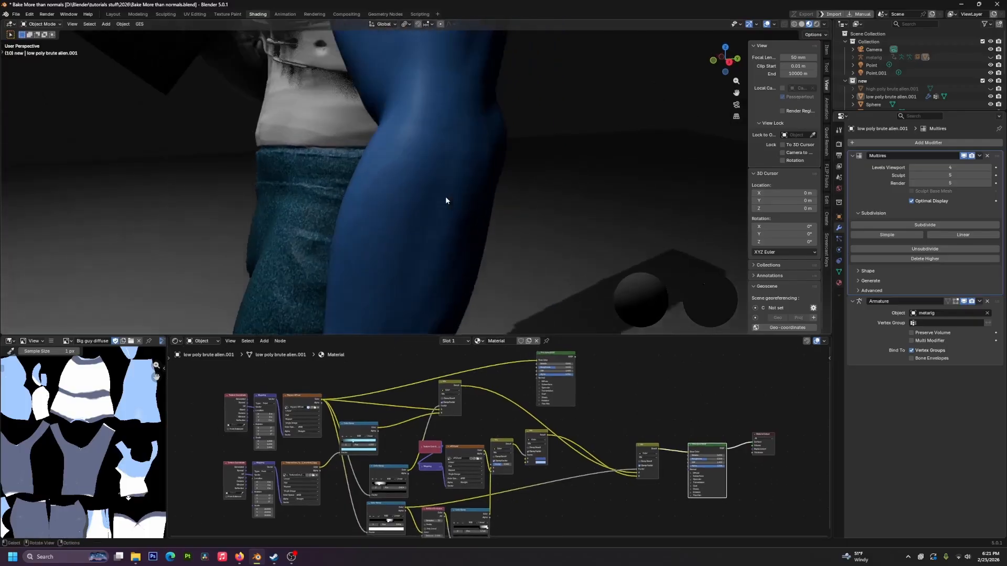
pyautogui.moveTo(386, 188); pyautogui.dragTo(423, 174, button='middle')
pyautogui.scroll(-8, 426, 237)
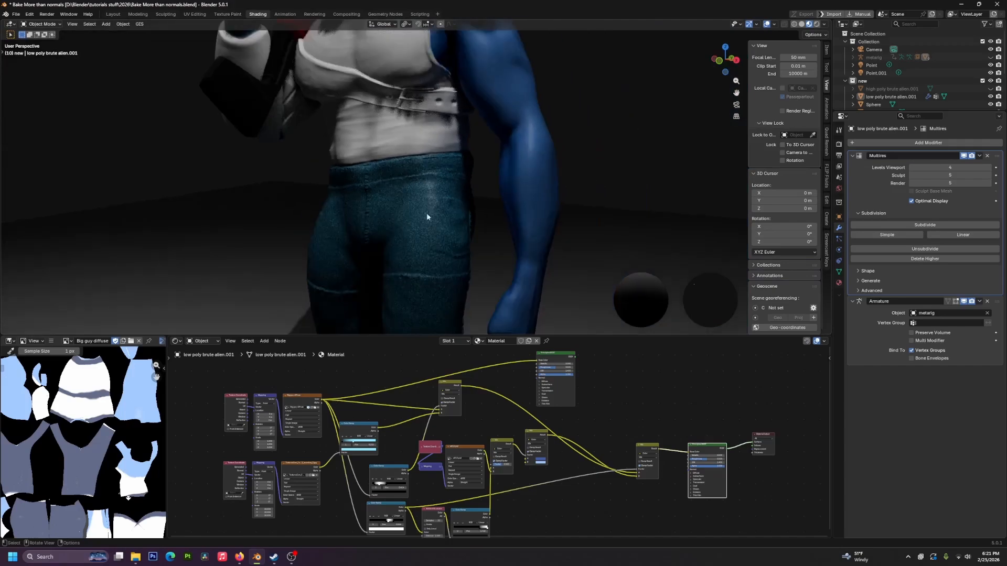
pyautogui.moveTo(426, 144); pyautogui.dragTo(426, 187, button='middle')
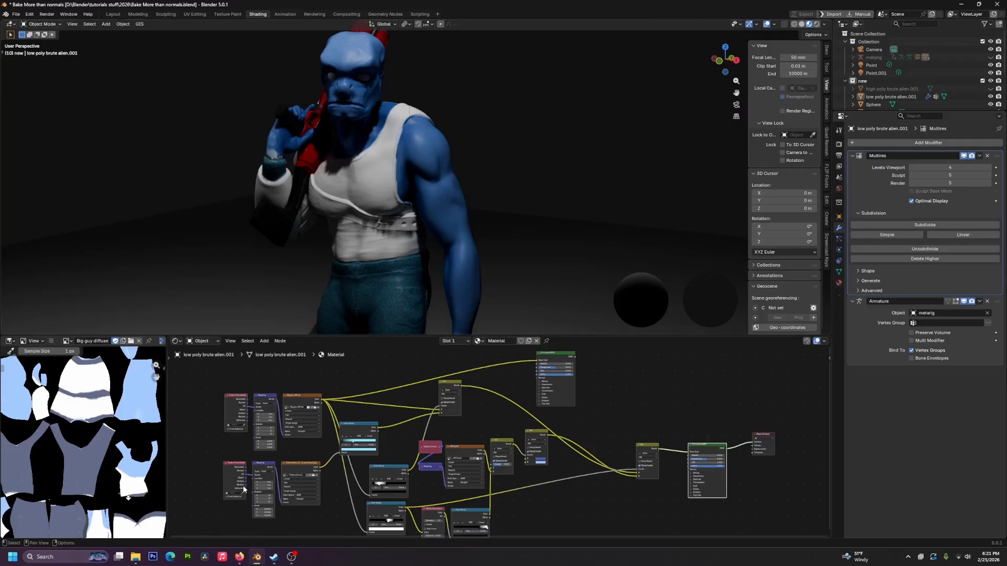
# Step: Recolour the trousers by trying red in the upper Color Ramp and settling on a yellow-orange colour
pyautogui.click(357, 450)
pyautogui.moveTo(358, 414); pyautogui.dragTo(350, 414)
pyautogui.scroll(-3, 395, 263)
pyautogui.moveTo(395, 263); pyautogui.dragTo(438, 260, button='middle')
pyautogui.click(365, 447)
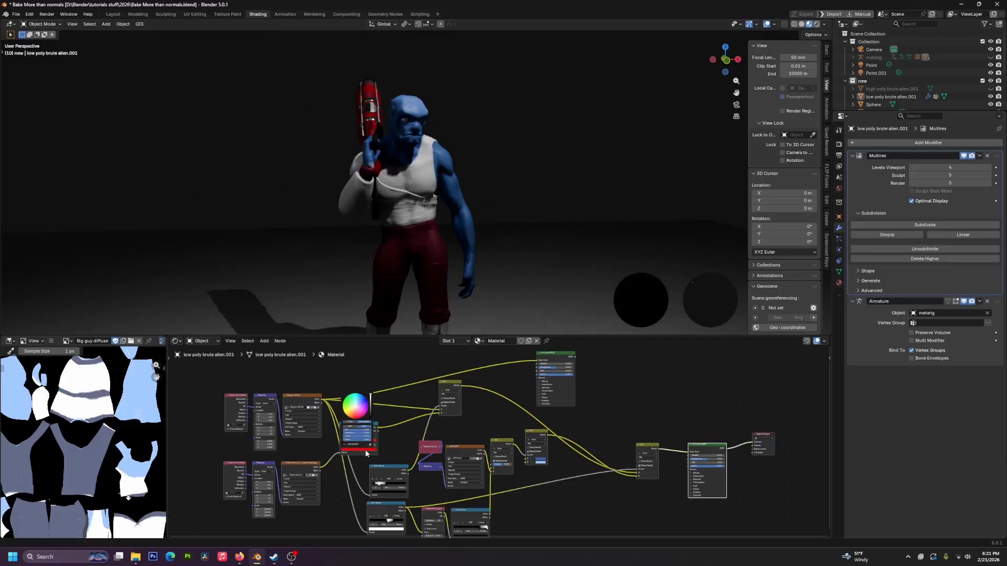
pyautogui.moveTo(369, 412); pyautogui.dragTo(364, 403)
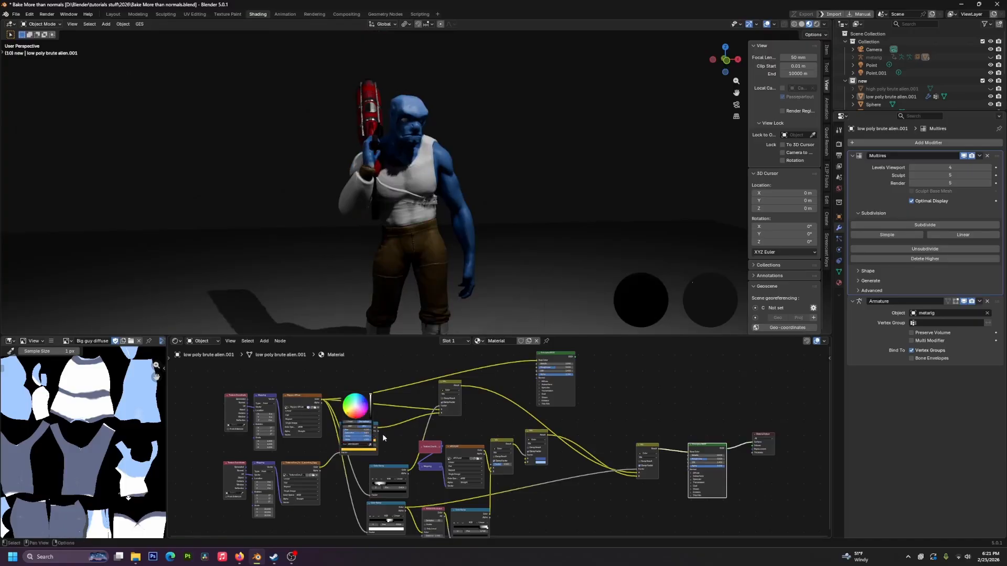
pyautogui.moveTo(436, 252); pyautogui.dragTo(410, 245, button='middle')
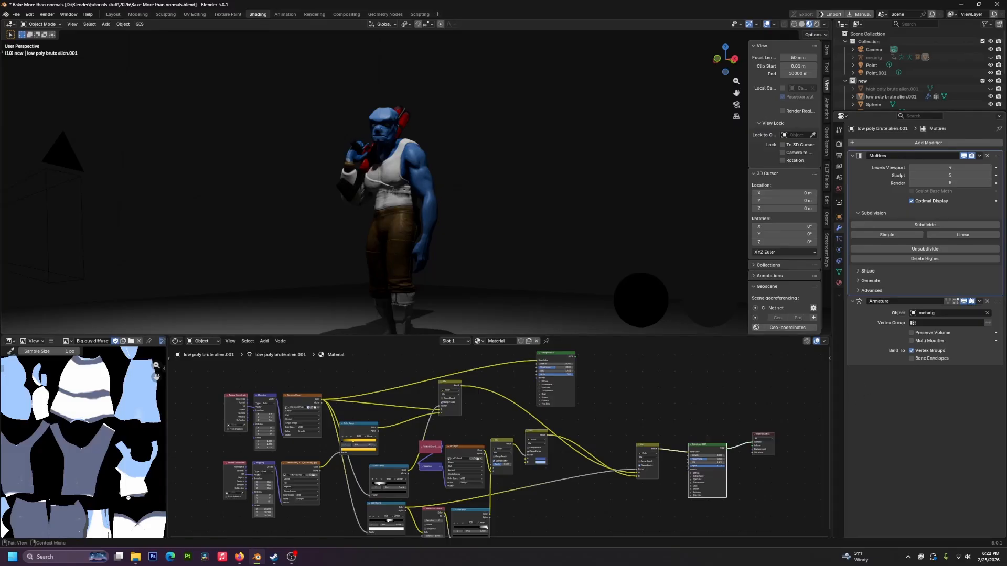
# Step: Turn off the Armature modifier's viewport display on the character and hide the gun body
pyautogui.click(966, 303)
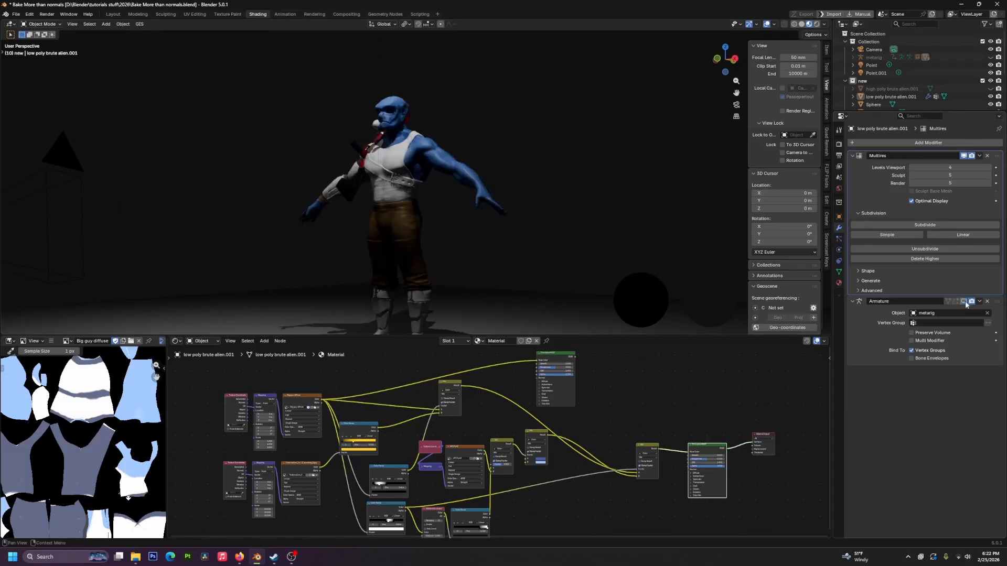
pyautogui.moveTo(375, 163); pyautogui.dragTo(410, 163, button='middle')
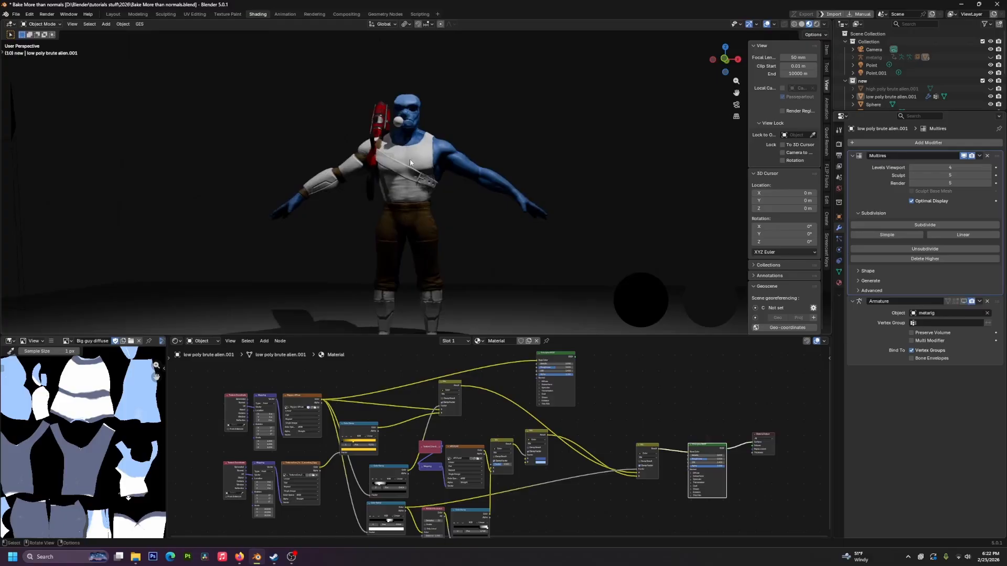
pyautogui.click(396, 123)
pyautogui.press('h')
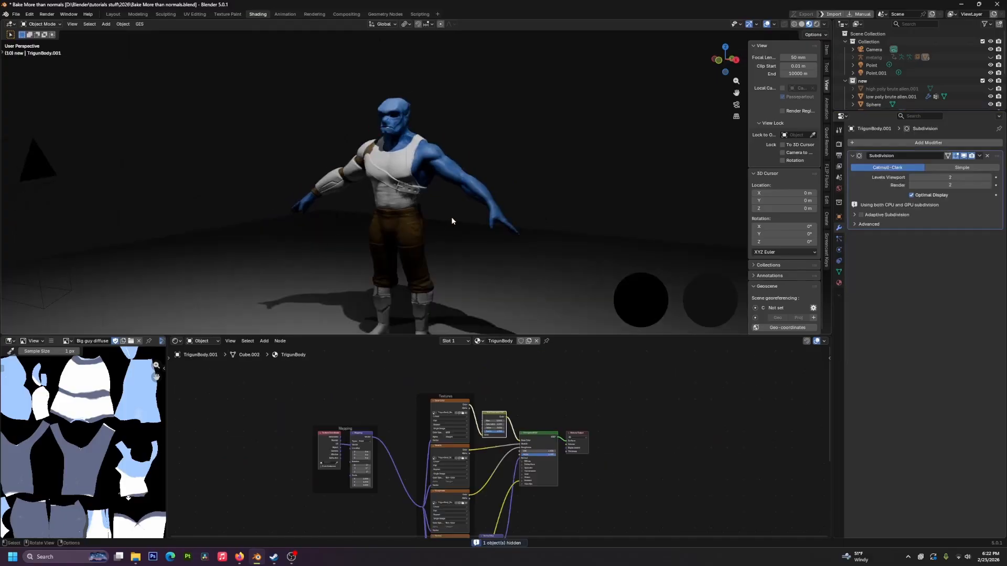
pyautogui.moveTo(451, 218); pyautogui.dragTo(448, 256, button='middle')
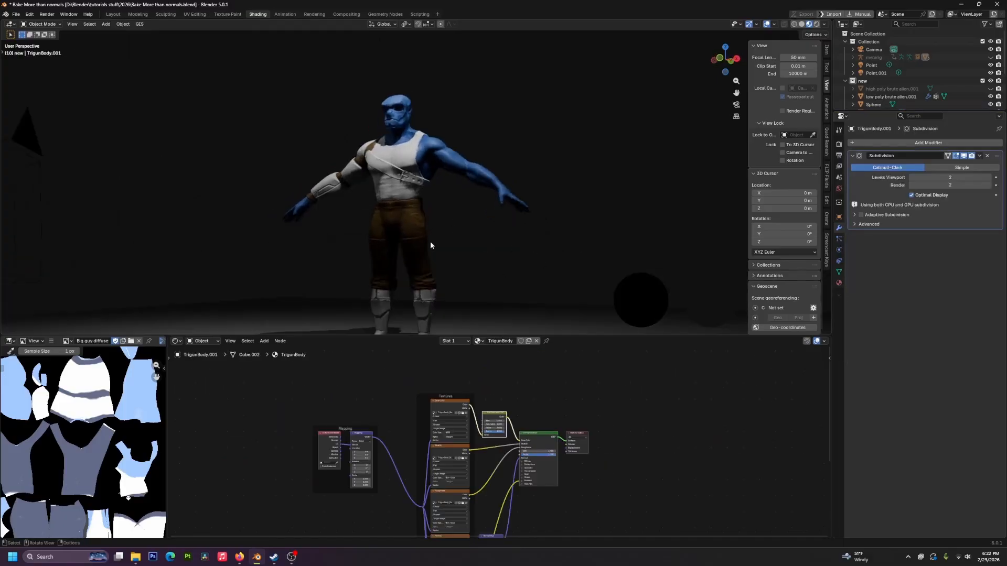
# Step: Select the low poly brute alien and bring up the Cycles Bake settings in the render properties
pyautogui.click(404, 237)
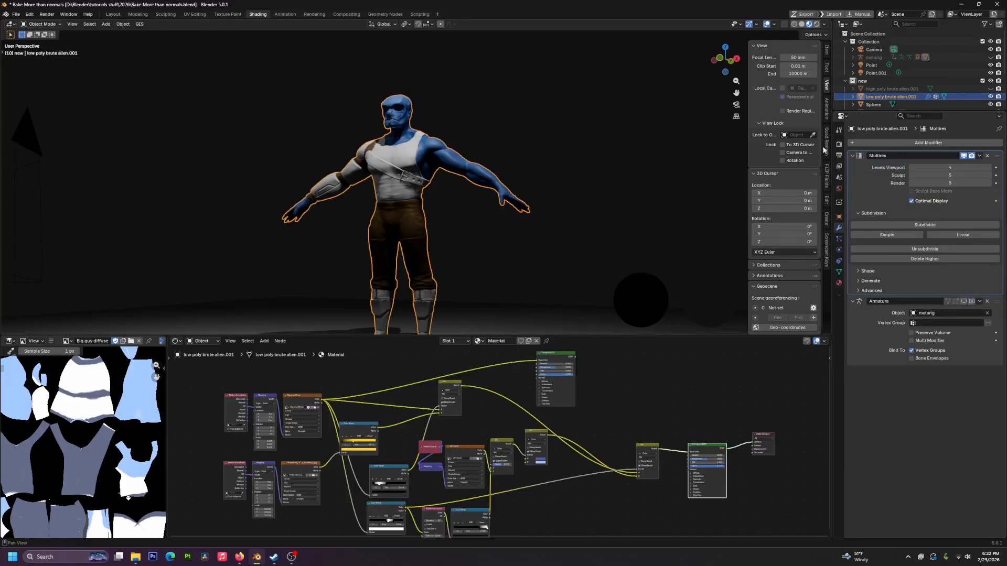
pyautogui.click(838, 131)
pyautogui.click(839, 144)
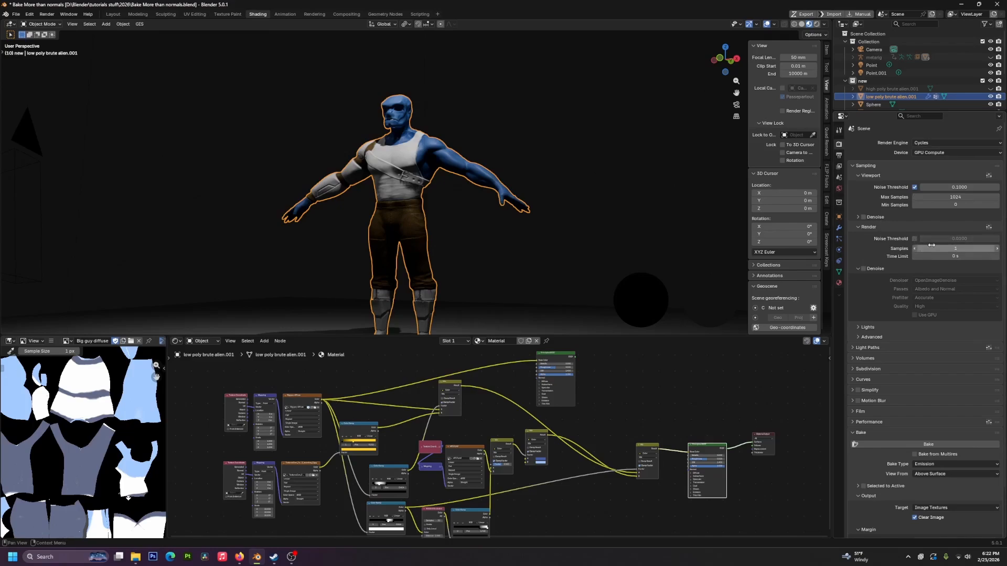
pyautogui.scroll(-3, 970, 464)
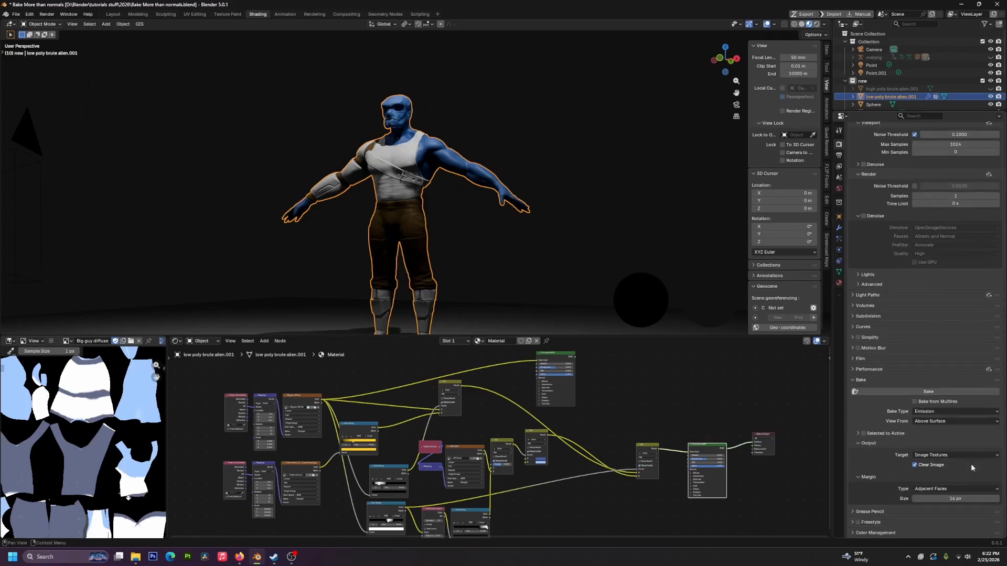
# Step: Switch the bake type to Combined, review the other bake types, and set it back to Emission
pyautogui.click(940, 411)
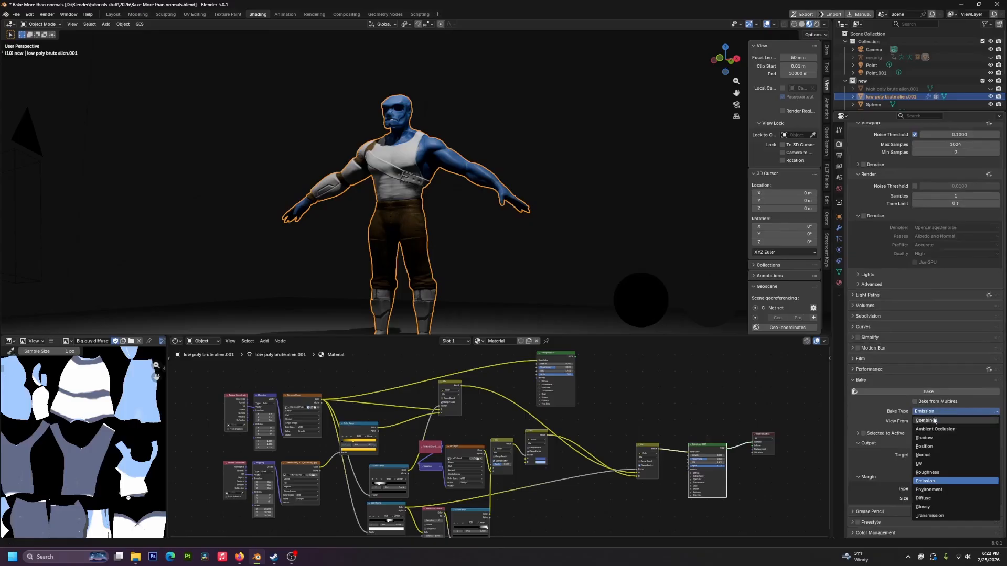
pyautogui.click(938, 420)
pyautogui.click(945, 410)
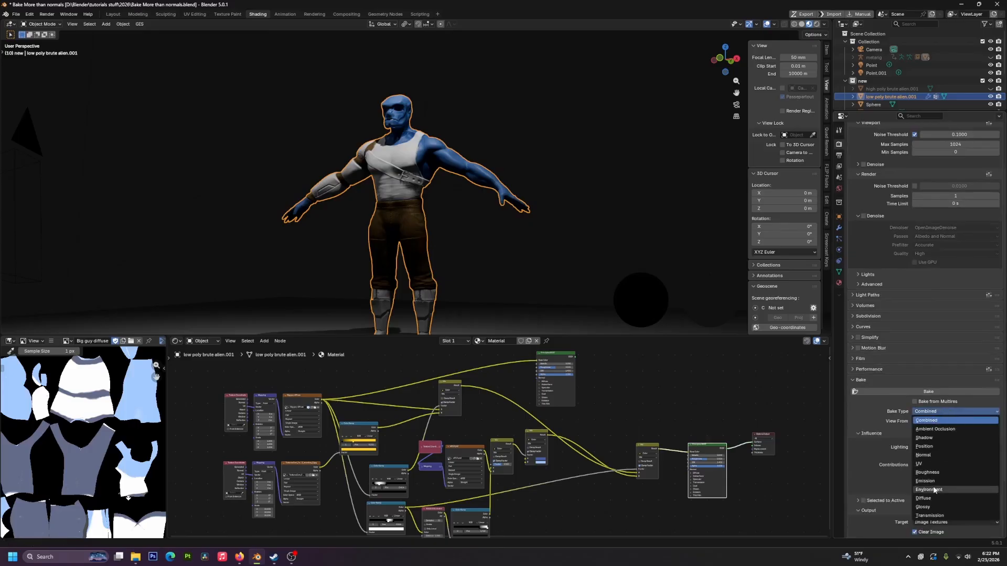
pyautogui.click(933, 412)
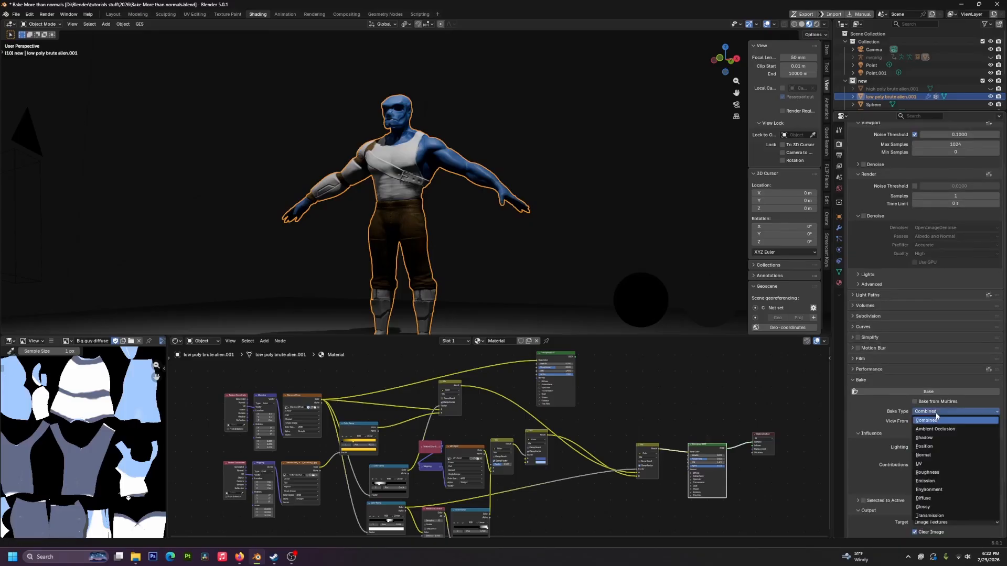
pyautogui.click(926, 481)
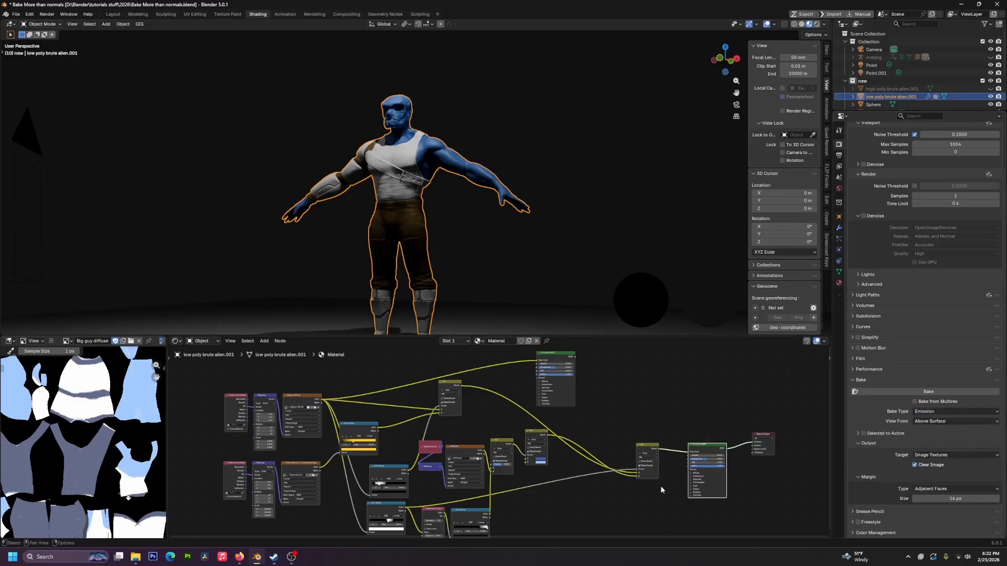
# Step: Connect the final Mix node's result directly to the Material Output surface and inspect the unlit colours on the character
pyautogui.scroll(3, 660, 485)
pyautogui.moveTo(643, 481); pyautogui.dragTo(495, 411, button='middle')
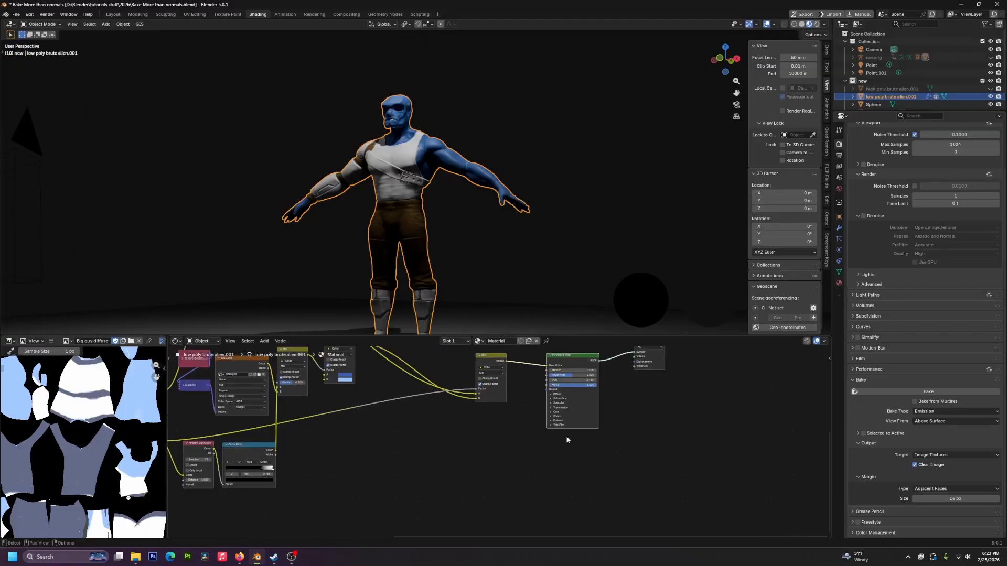
pyautogui.moveTo(539, 413); pyautogui.dragTo(521, 456, button='middle')
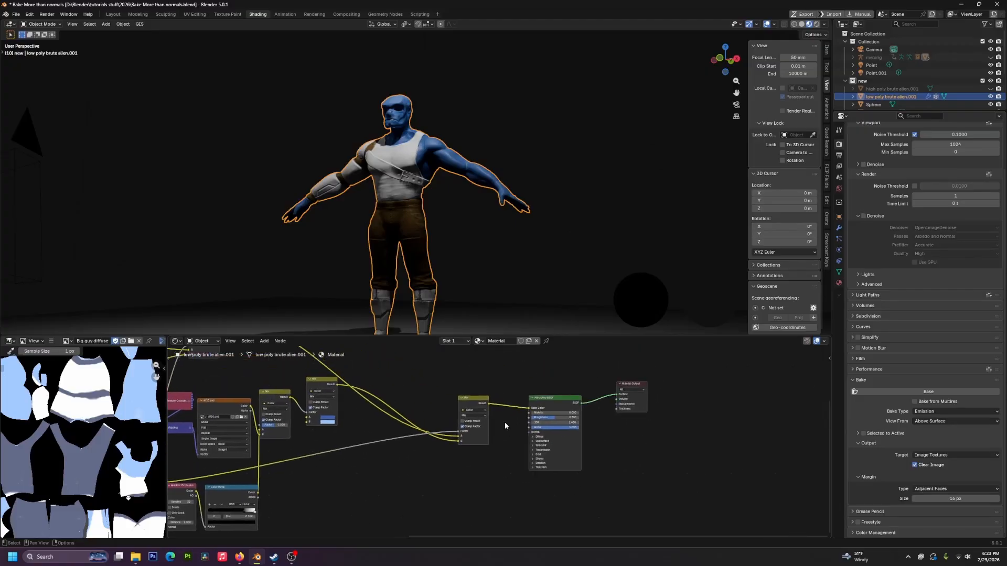
pyautogui.keyDown('ctrl'); pyautogui.keyDown('shift'); pyautogui.click(471, 402); pyautogui.keyUp('shift'); pyautogui.keyUp('ctrl')
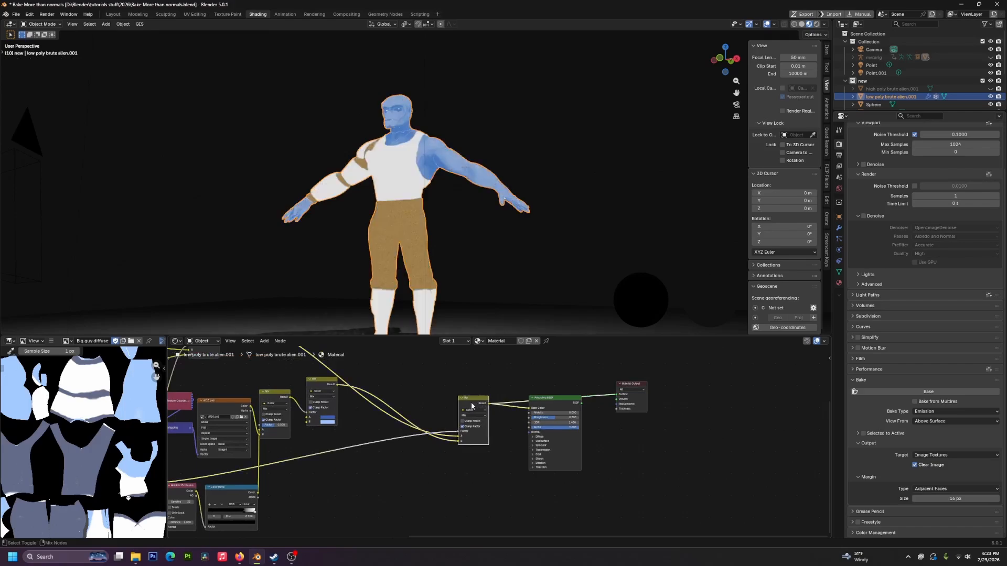
pyautogui.scroll(6, 475, 226)
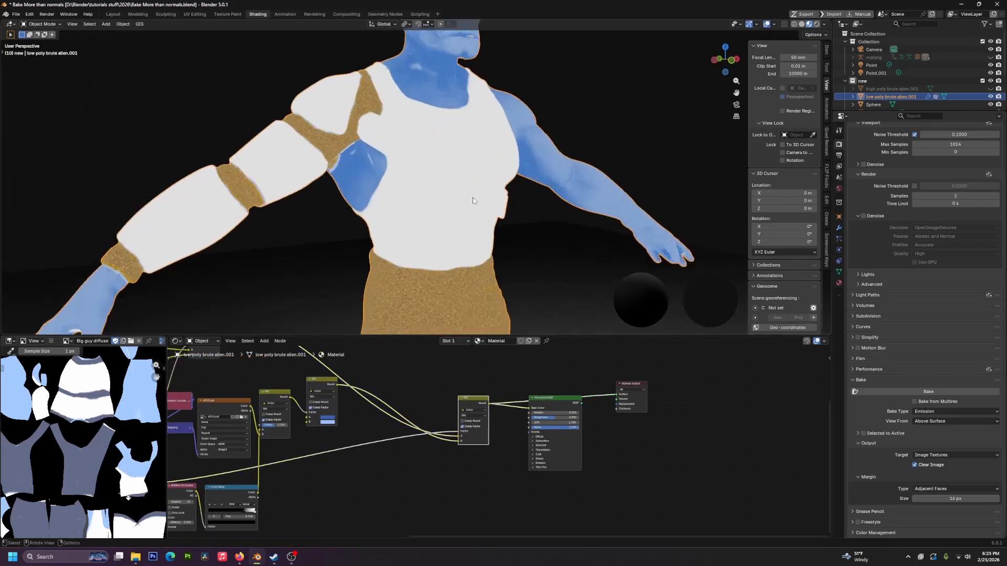
pyautogui.scroll(-8, 473, 201)
pyautogui.moveTo(445, 179); pyautogui.dragTo(436, 157, button='middle')
pyautogui.scroll(2, 483, 287)
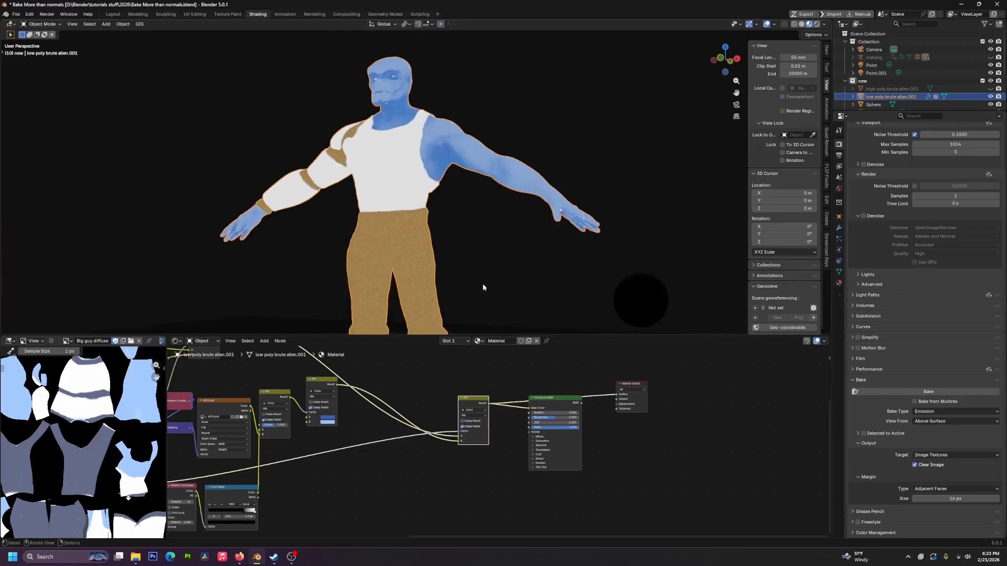
pyautogui.scroll(2, 561, 417)
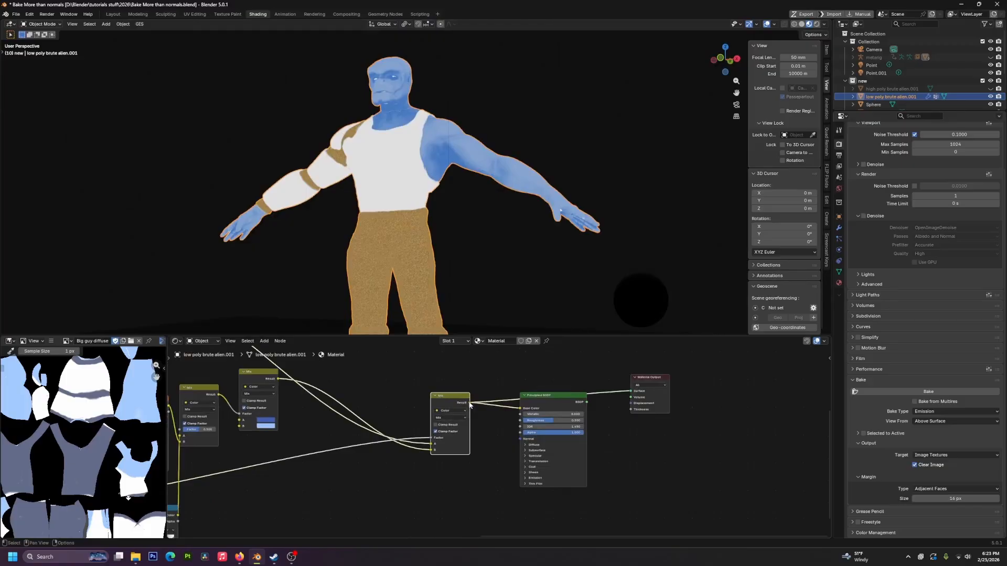
# Step: Add an Image Texture node in the empty space below the final Mix node
pyautogui.moveTo(469, 402); pyautogui.dragTo(654, 366)
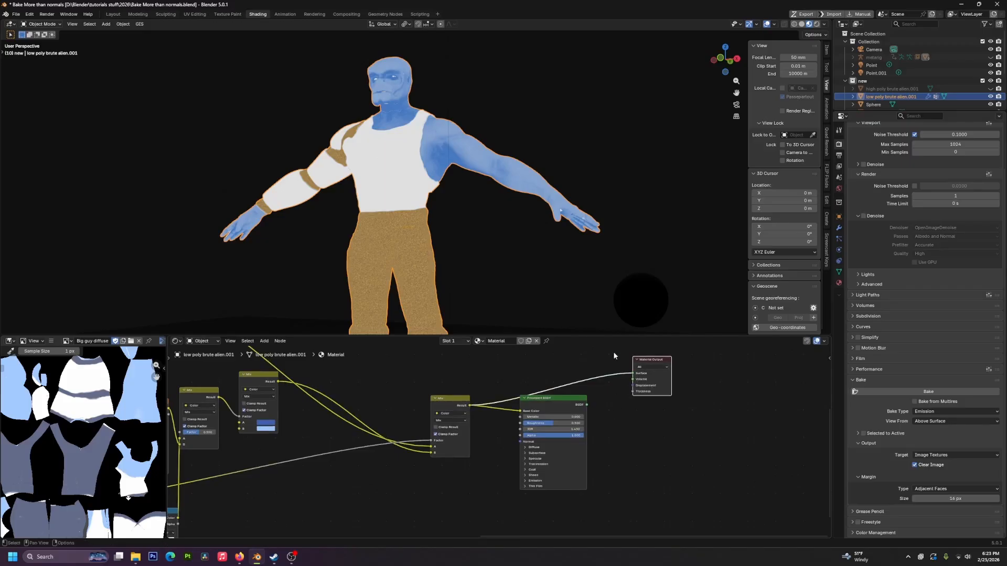
pyautogui.scroll(-1, 640, 237)
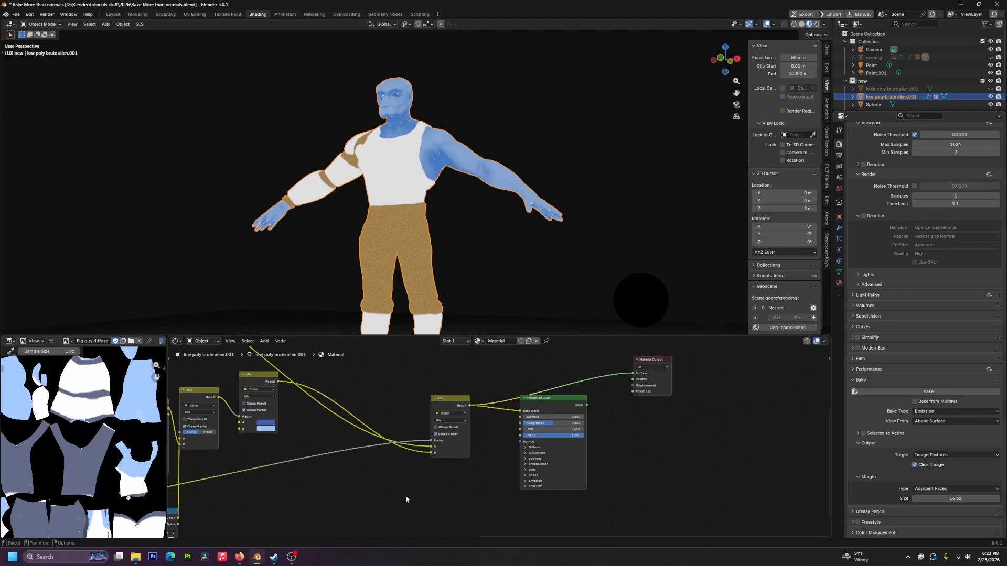
pyautogui.moveTo(405, 496); pyautogui.dragTo(405, 446, button='middle')
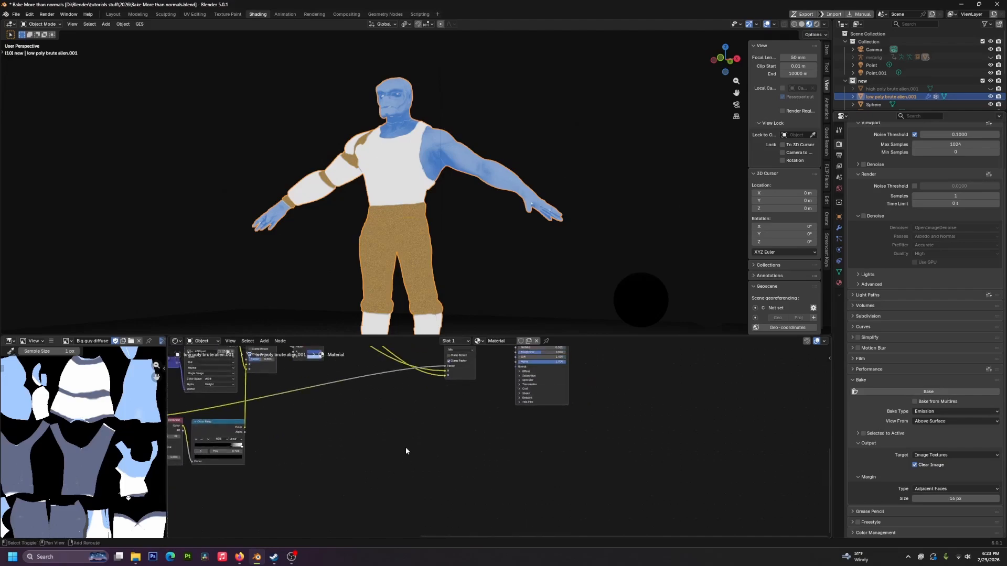
pyautogui.hotkey('shift', 'a')
pyautogui.write('tex')
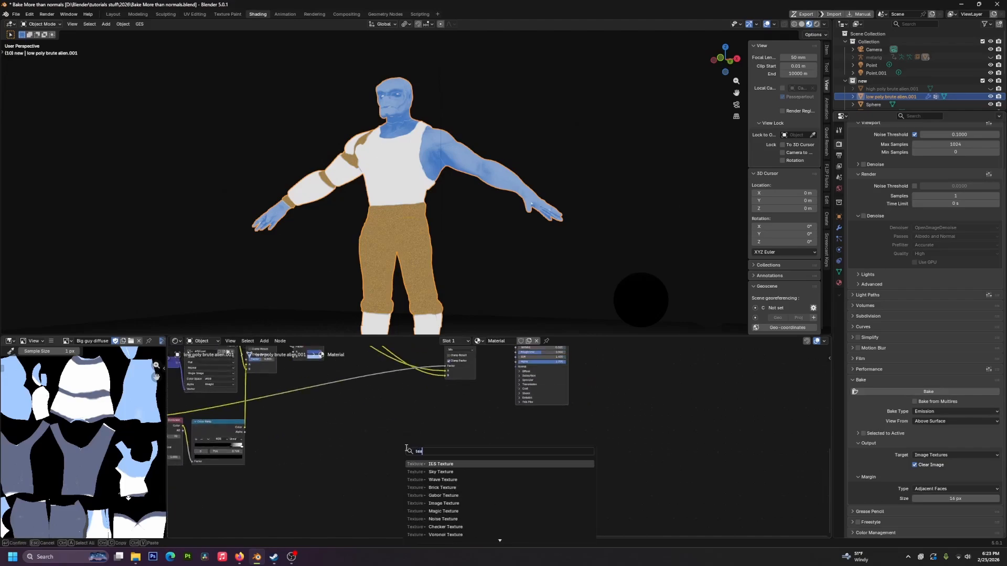
pyautogui.write('ture')
pyautogui.click(444, 504)
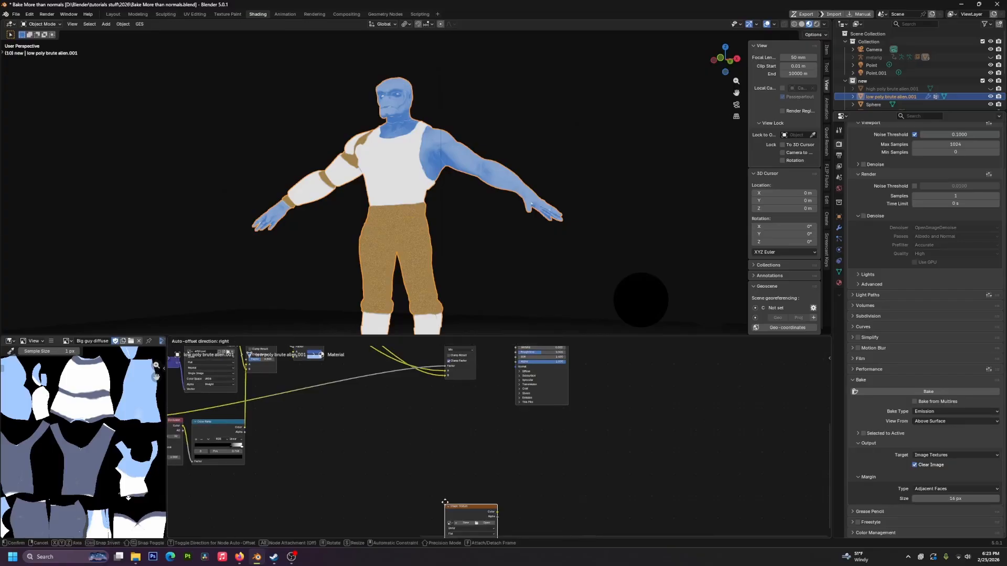
pyautogui.click(401, 422)
# Step: Create a new image named tutorialtake2 in the Image Texture node
pyautogui.click(420, 438)
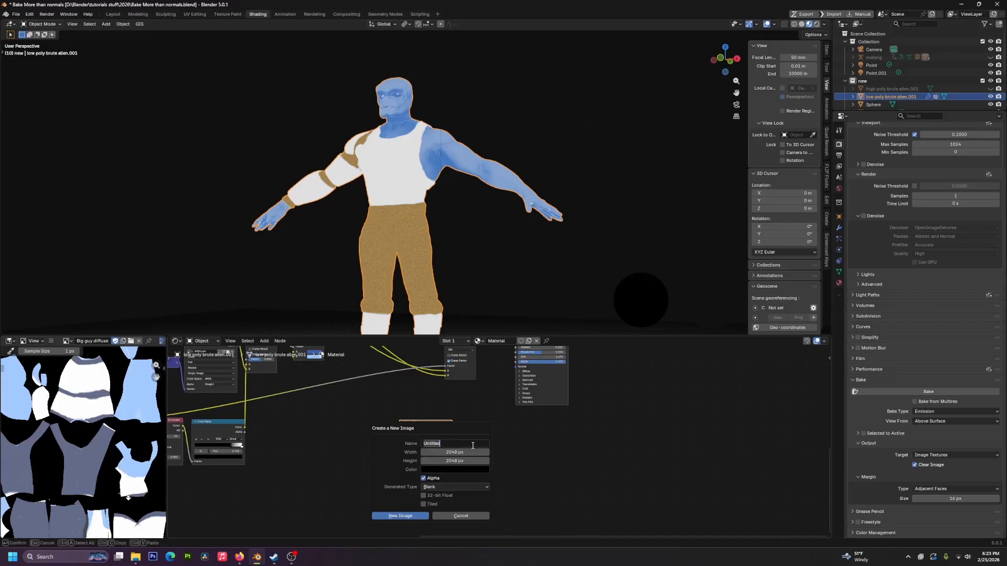
pyautogui.write('tutorialtake2')
pyautogui.press('Return')
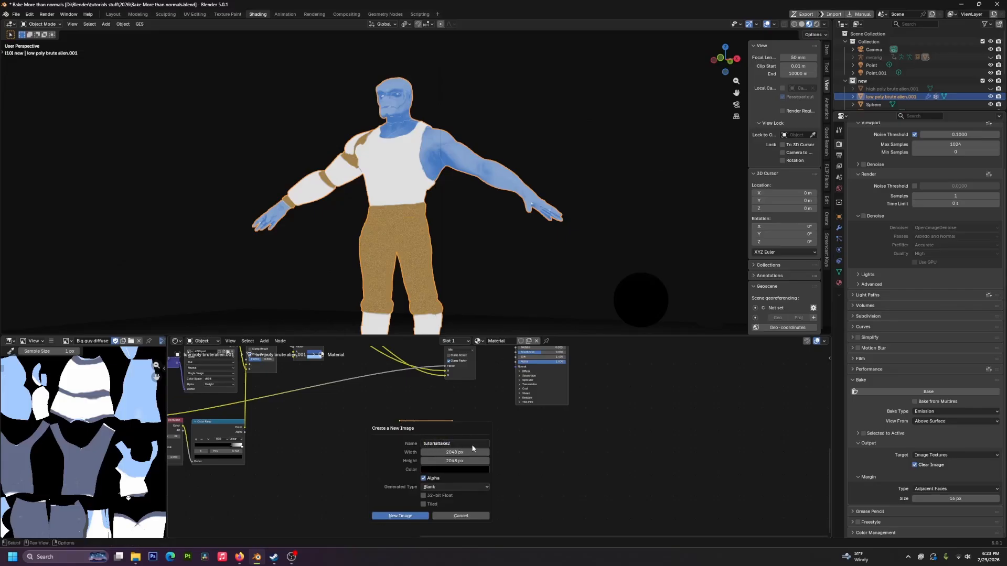
pyautogui.click(404, 516)
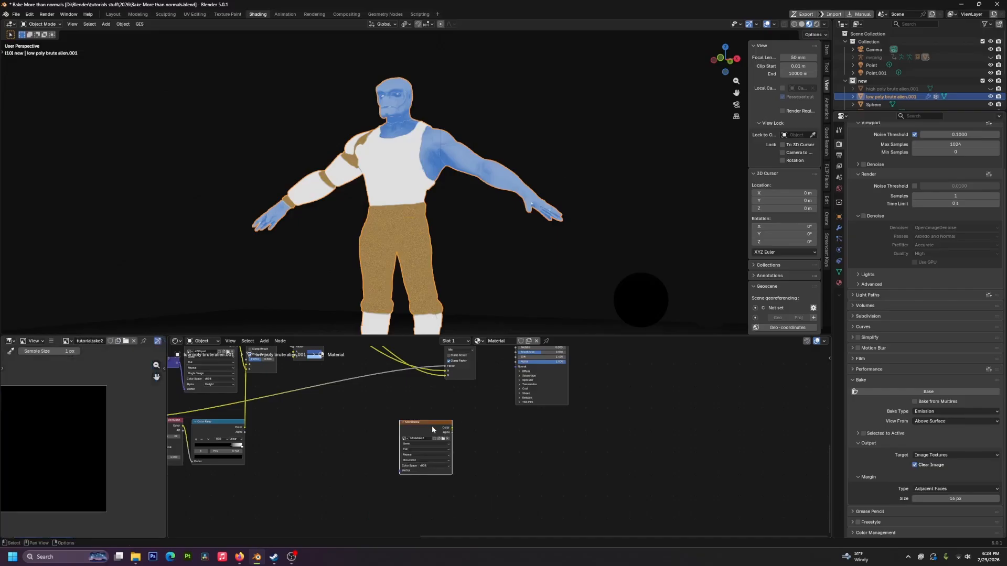
# Step: Rearrange the tutorialtake2, Principled BSDF and Material Output nodes so the direct link from the final Mix node is clear
pyautogui.moveTo(432, 425)
pyautogui.mouseDown()
pyautogui.moveTo(475, 401)
pyautogui.moveTo(439, 431)
pyautogui.mouseUp()
pyautogui.moveTo(544, 450); pyautogui.dragTo(539, 502, button='middle')
pyautogui.click(464, 391)
pyautogui.scroll(1, 464, 391)
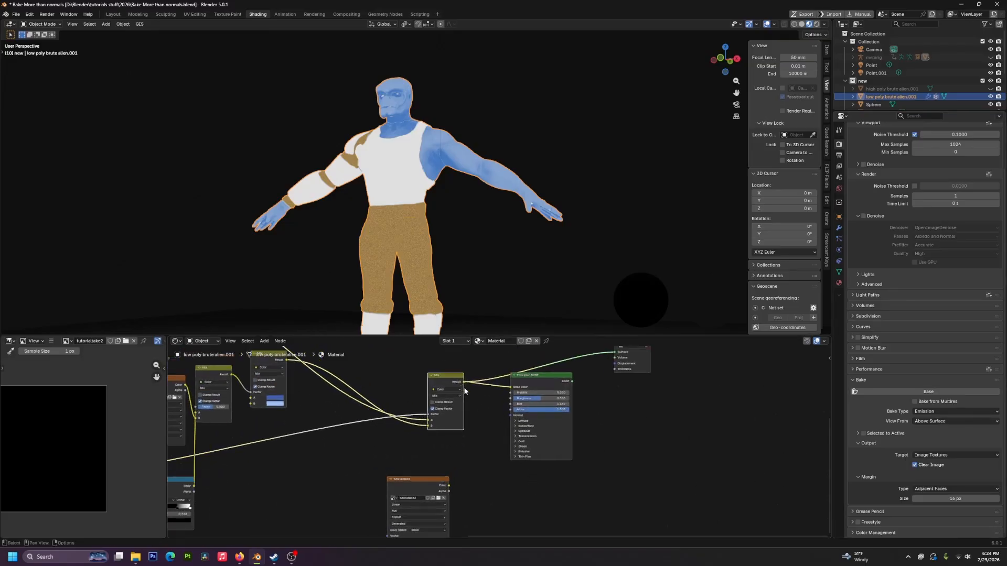
pyautogui.moveTo(465, 391); pyautogui.dragTo(414, 420, button='middle')
pyautogui.moveTo(515, 417); pyautogui.dragTo(533, 436)
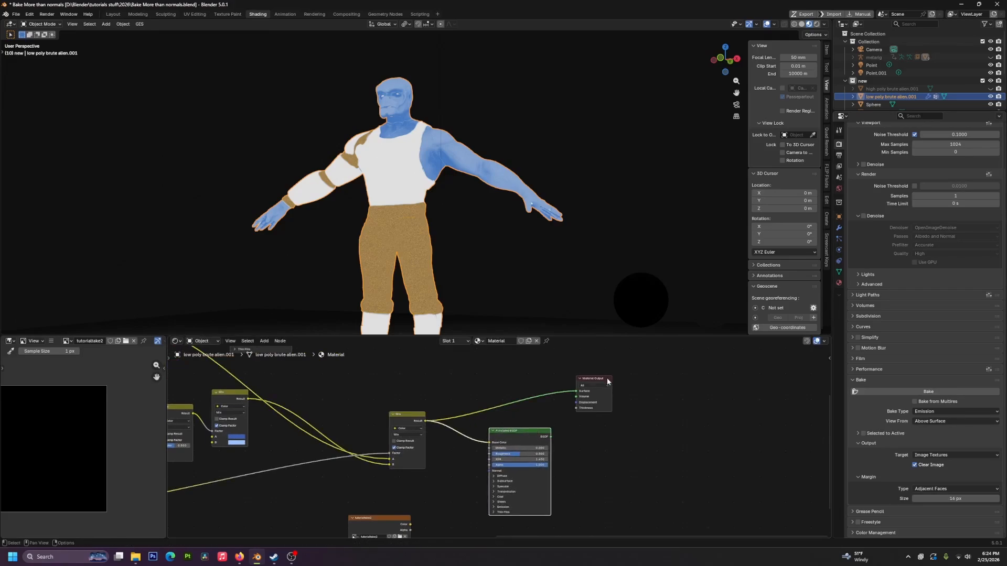
pyautogui.moveTo(607, 381); pyautogui.dragTo(652, 401)
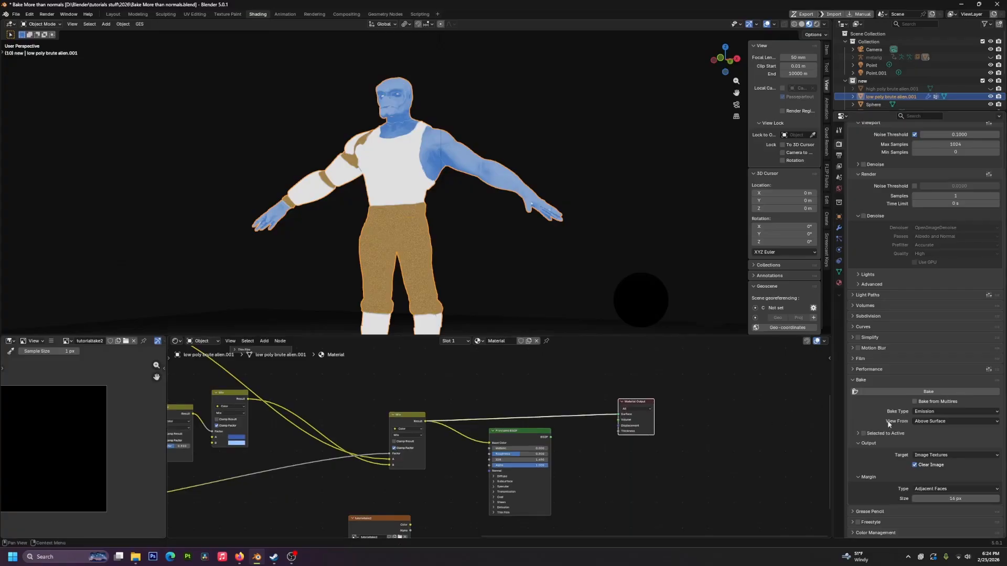
pyautogui.moveTo(641, 403); pyautogui.dragTo(579, 362)
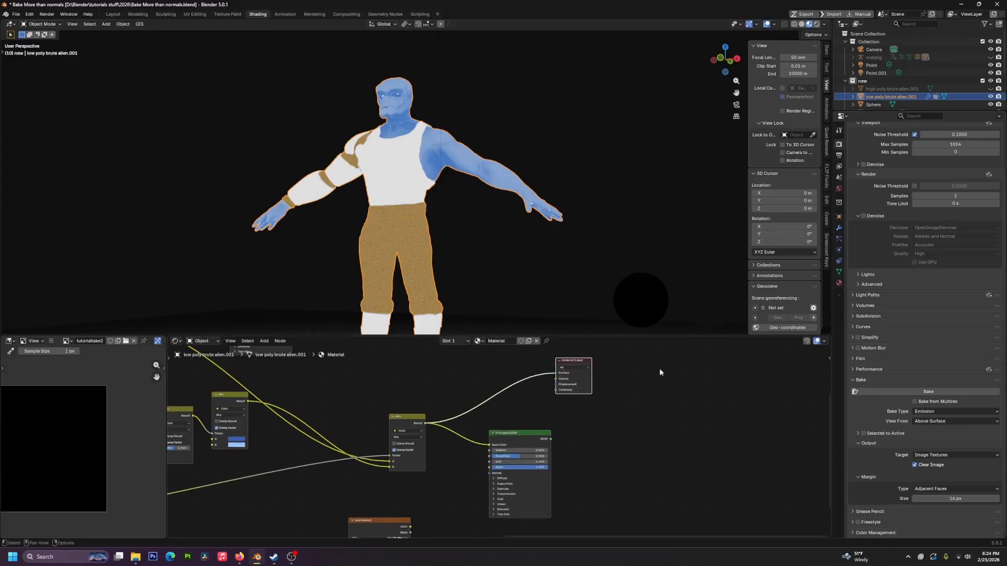
# Step: Keep the bake type at Emission and try to bake the character without the image texture node selected
pyautogui.click(954, 412)
pyautogui.click(939, 480)
pyautogui.moveTo(544, 200); pyautogui.dragTo(603, 232, button='middle')
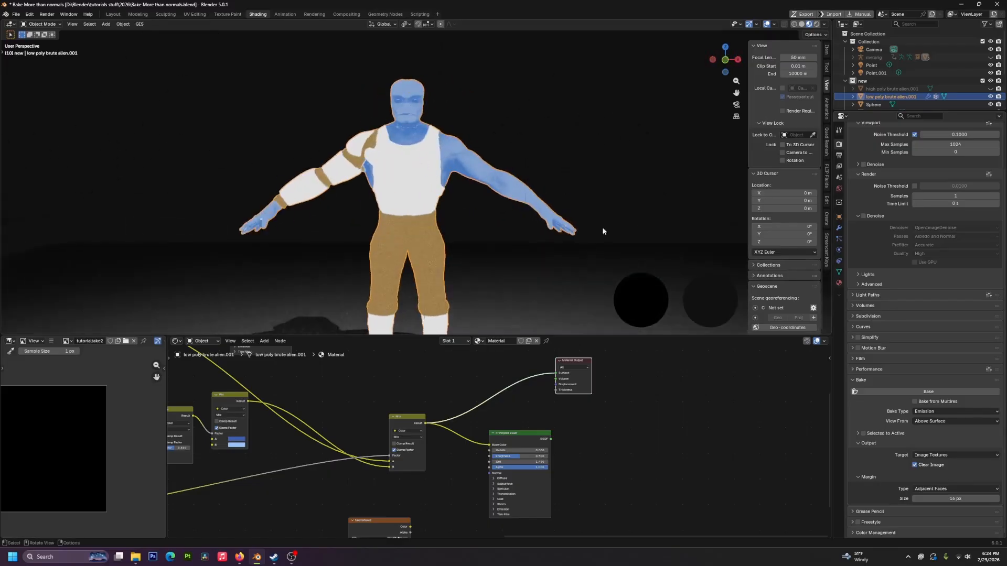
pyautogui.click(936, 393)
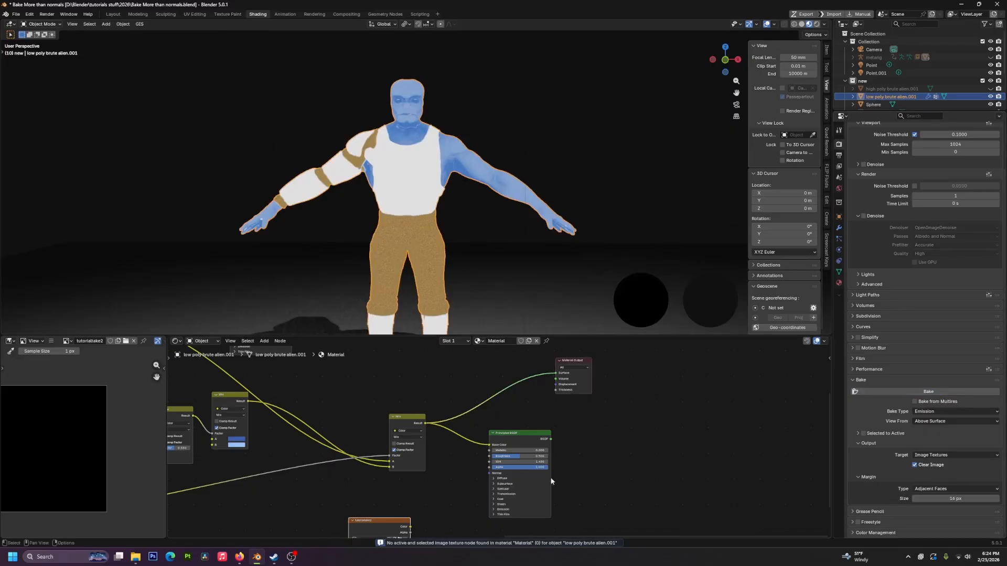
# Step: Make the tutorialtake2 image texture node the selected one and bake the character's Emission colours to it
pyautogui.moveTo(574, 484); pyautogui.dragTo(595, 414, button='middle')
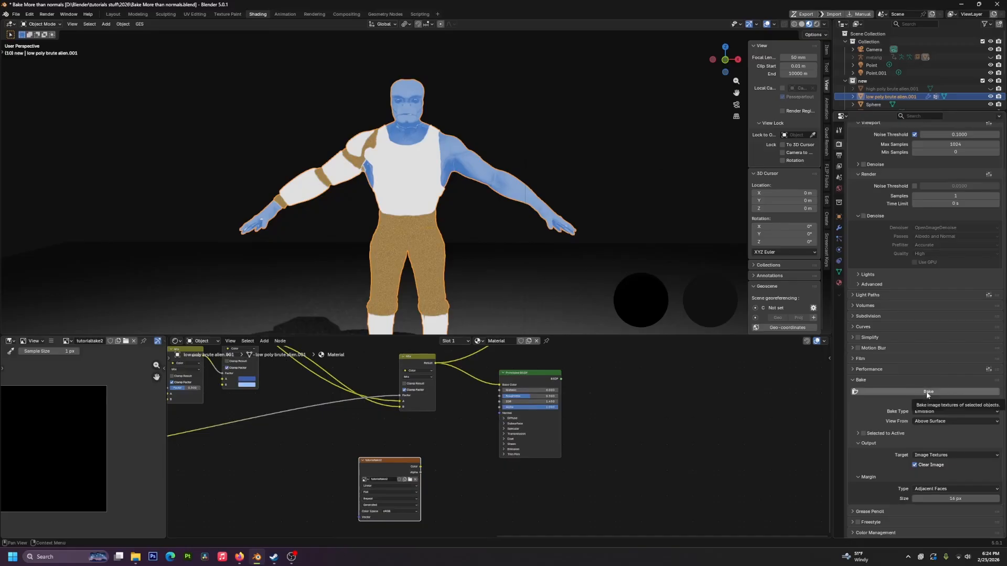
pyautogui.moveTo(381, 465); pyautogui.dragTo(426, 452)
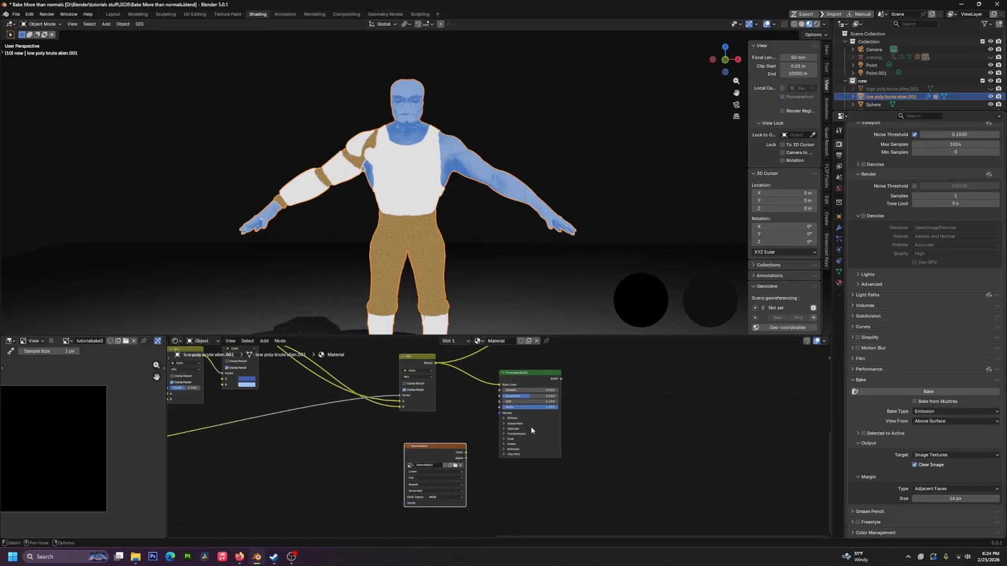
pyautogui.click(974, 391)
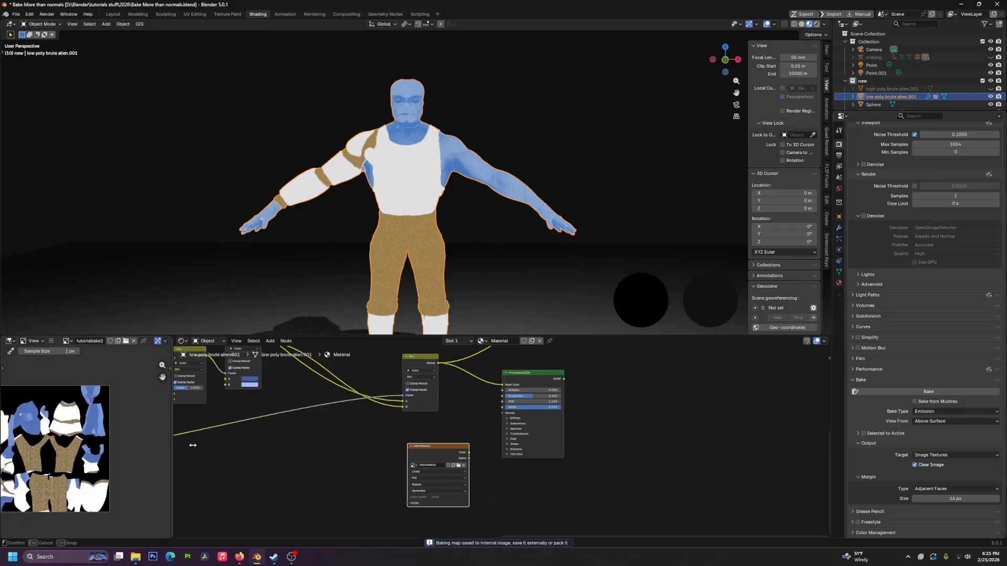
# Step: Enlarge the image view and examine the skin, shirt and trouser areas of the baked texture up close
pyautogui.moveTo(166, 440); pyautogui.dragTo(324, 441)
pyautogui.scroll(3, 95, 477)
pyautogui.scroll(6, 95, 477)
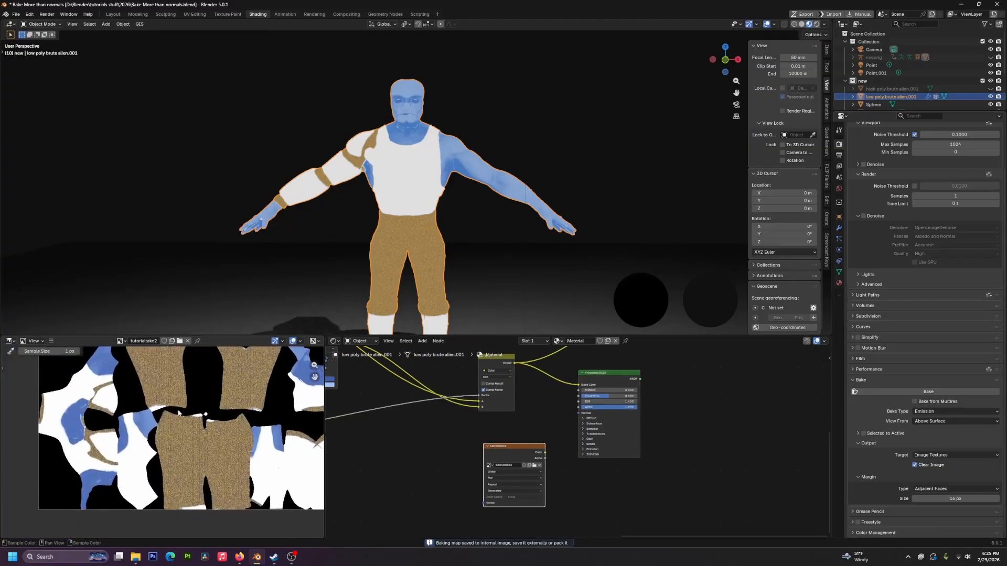
pyautogui.moveTo(201, 407); pyautogui.dragTo(346, 438, button='middle')
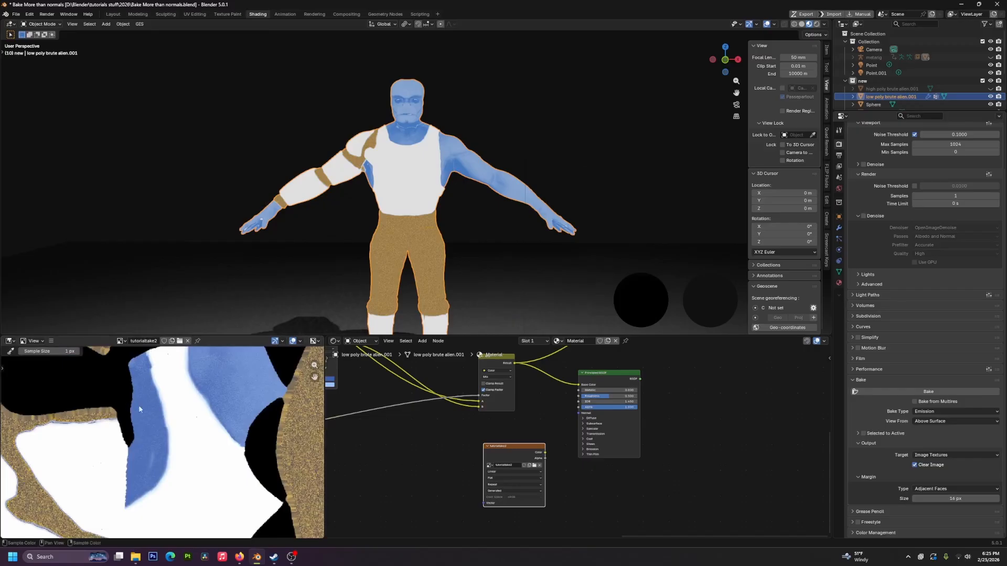
pyautogui.scroll(-3, 138, 407)
pyautogui.moveTo(249, 406); pyautogui.dragTo(257, 480, button='middle')
pyautogui.scroll(-3, 169, 402)
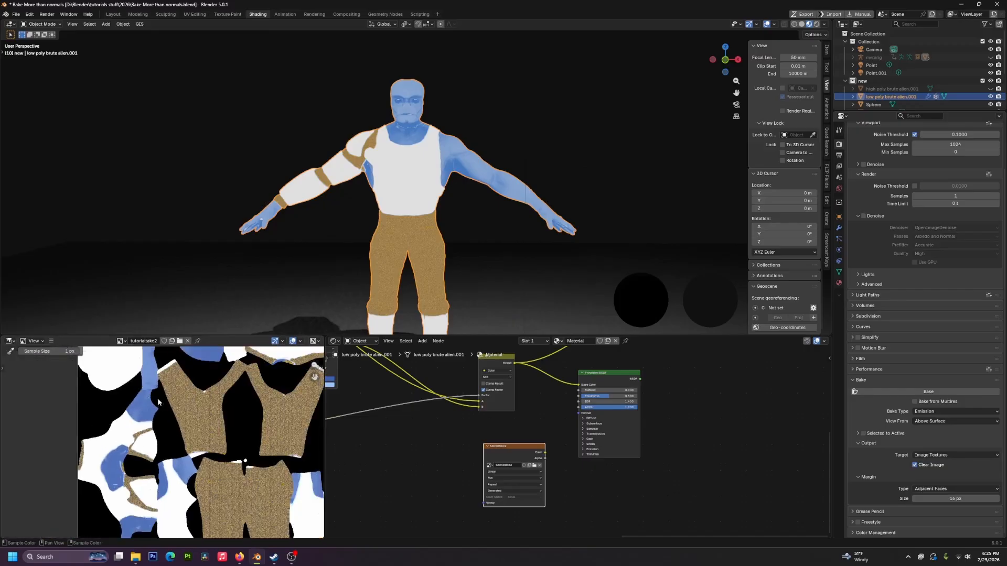
pyautogui.moveTo(157, 398); pyautogui.dragTo(81, 508, button='middle')
pyautogui.moveTo(141, 474); pyautogui.dragTo(159, 453, button='middle')
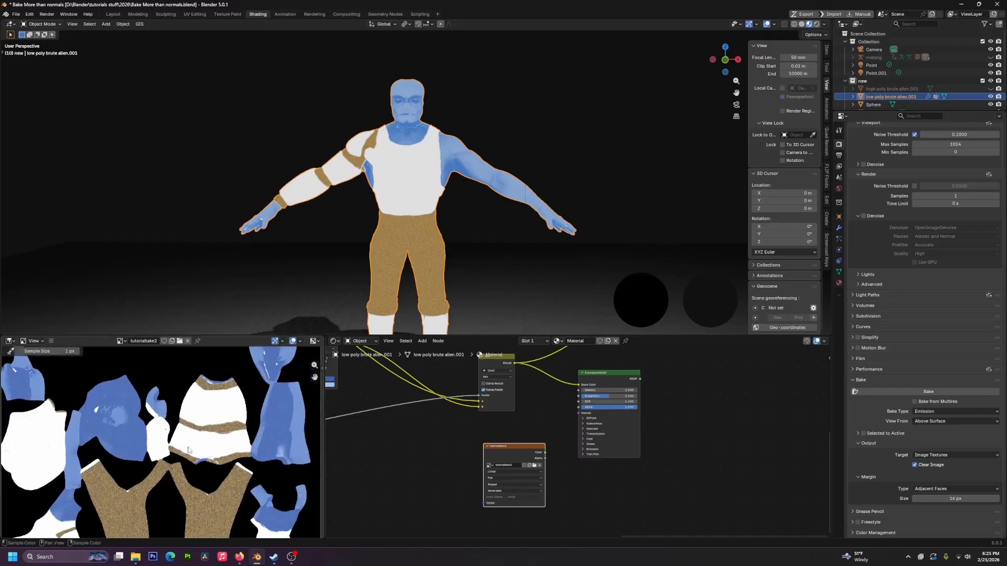
pyautogui.scroll(5, 77, 454)
pyautogui.moveTo(77, 454); pyautogui.dragTo(180, 391, button='middle')
pyautogui.scroll(-1, 108, 430)
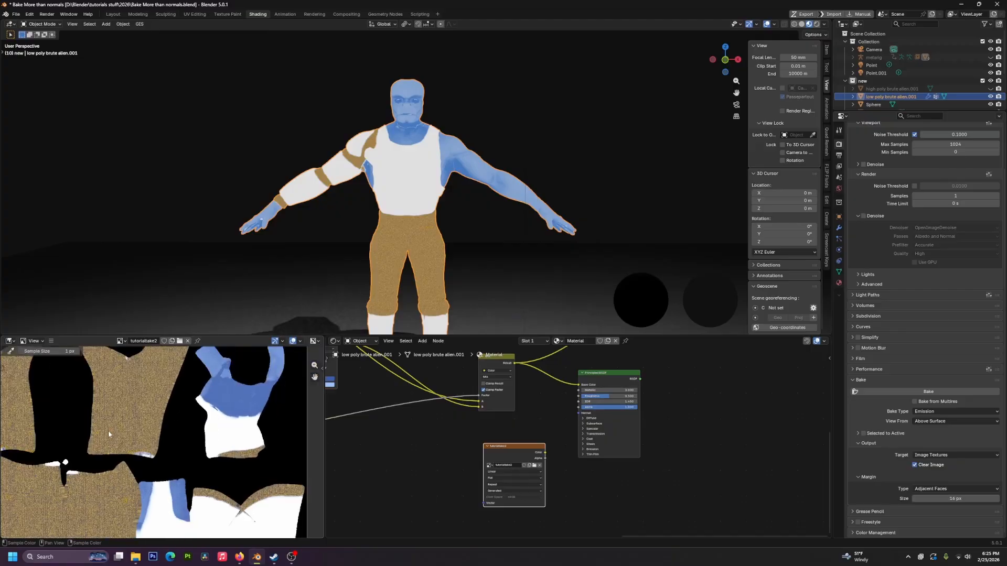
pyautogui.moveTo(108, 430); pyautogui.dragTo(150, 410, button='middle')
pyautogui.moveTo(415, 423); pyautogui.dragTo(670, 472, button='middle')
pyautogui.moveTo(479, 460); pyautogui.dragTo(525, 404, button='middle')
pyautogui.moveTo(222, 436); pyautogui.dragTo(207, 381, button='middle')
pyautogui.scroll(-4, 174, 467)
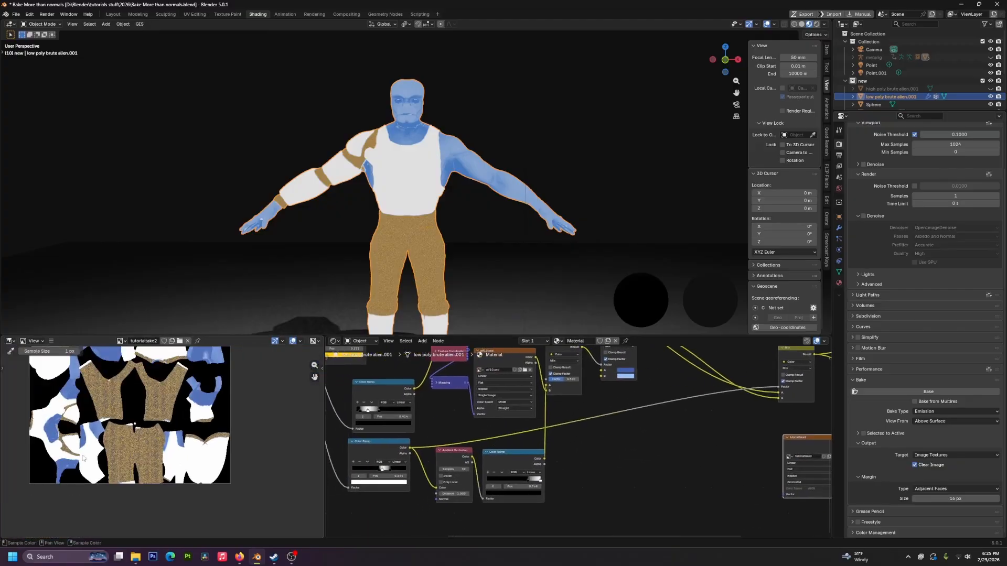
pyautogui.moveTo(213, 417); pyautogui.dragTo(160, 461, button='middle')
pyautogui.scroll(6, 157, 456)
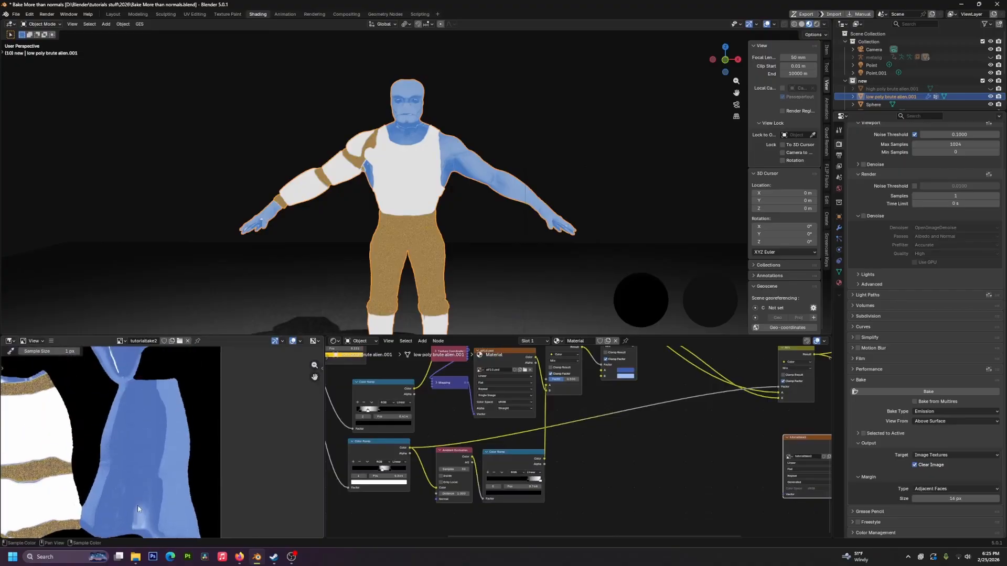
pyautogui.moveTo(649, 478); pyautogui.dragTo(481, 480, button='middle')
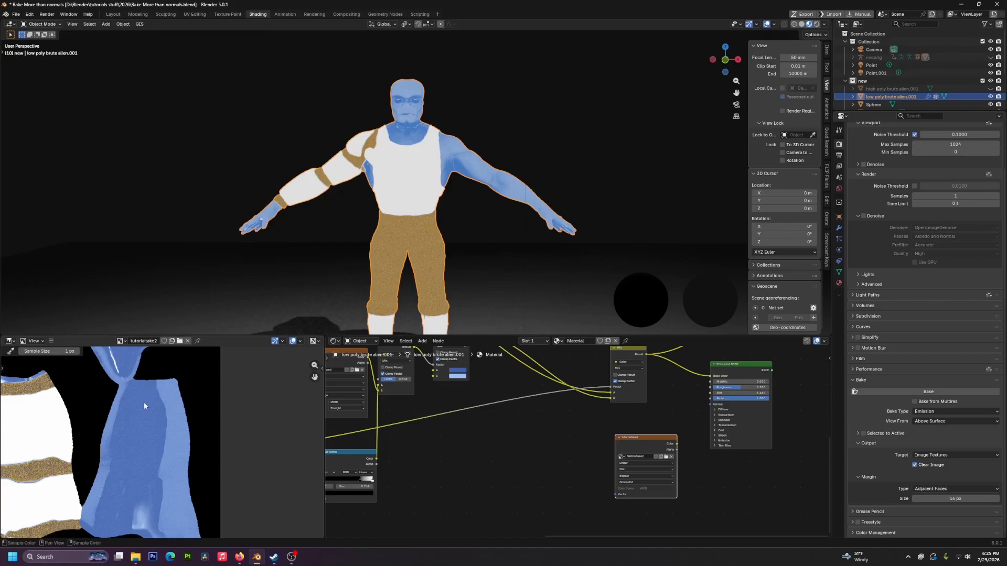
# Step: Save the baked tutorialtake2 image to an external file
pyautogui.click(51, 341)
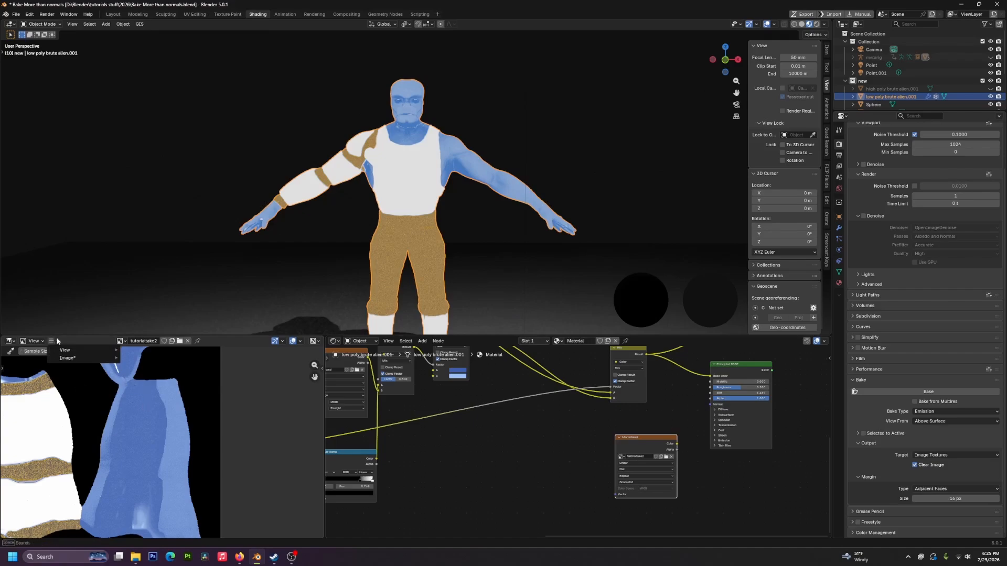
pyautogui.moveTo(68, 357)
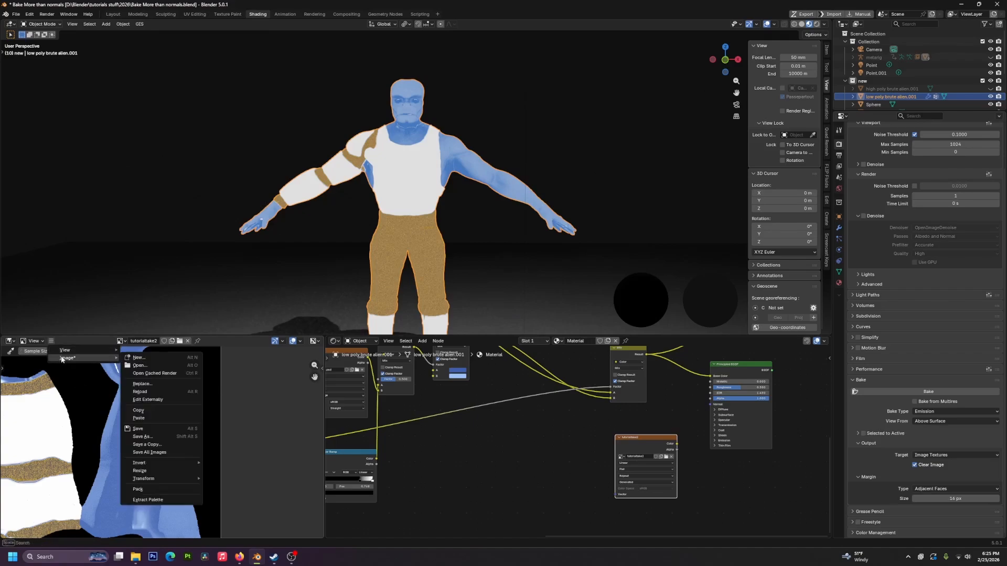
pyautogui.click(159, 429)
pyautogui.click(382, 257)
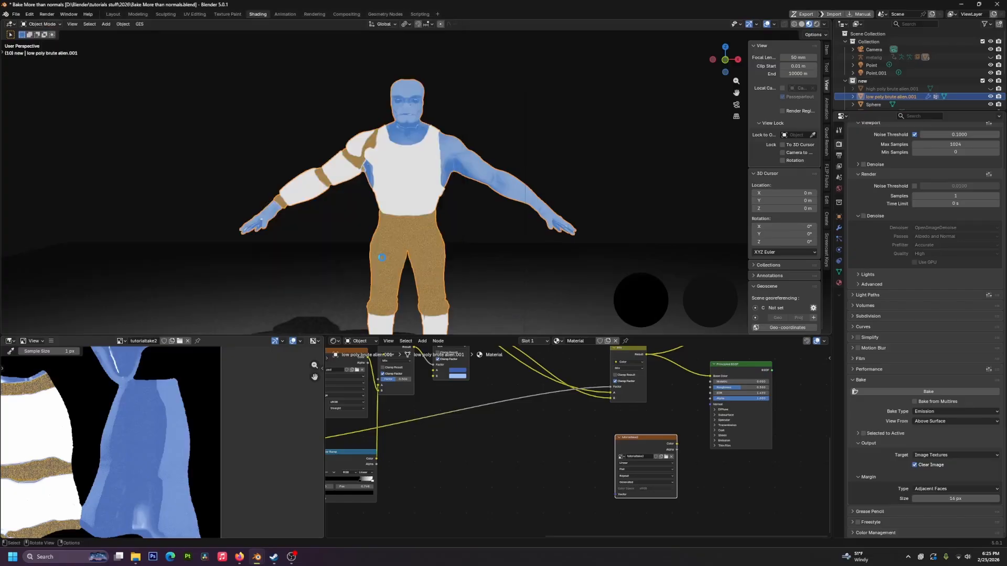
# Step: Feed the tutorialtake2 texture's colour into the Principled BSDF base colour and link the BSDF back to the Material Output surface
pyautogui.moveTo(686, 434); pyautogui.dragTo(572, 460, button='middle')
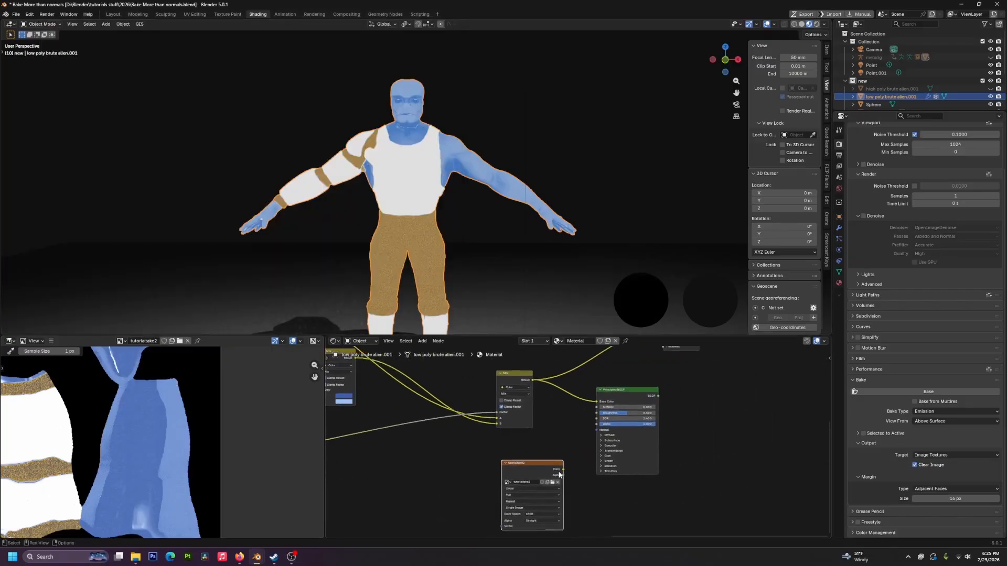
pyautogui.moveTo(562, 470); pyautogui.dragTo(597, 401)
pyautogui.moveTo(399, 209); pyautogui.dragTo(451, 197, button='middle')
pyautogui.scroll(-2, 452, 197)
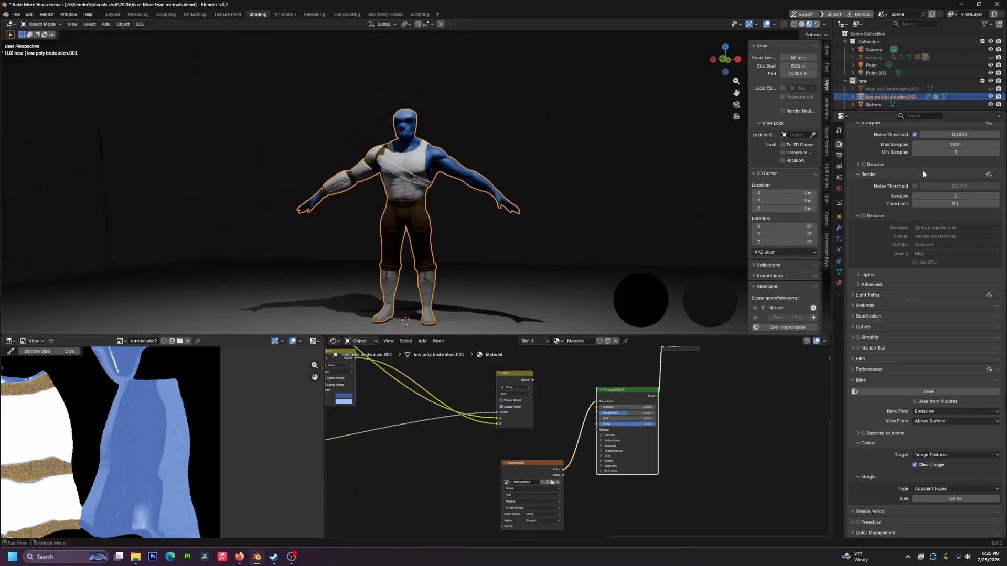
# Step: Re-enable the character's Armature modifier for both viewport and render
pyautogui.click(838, 227)
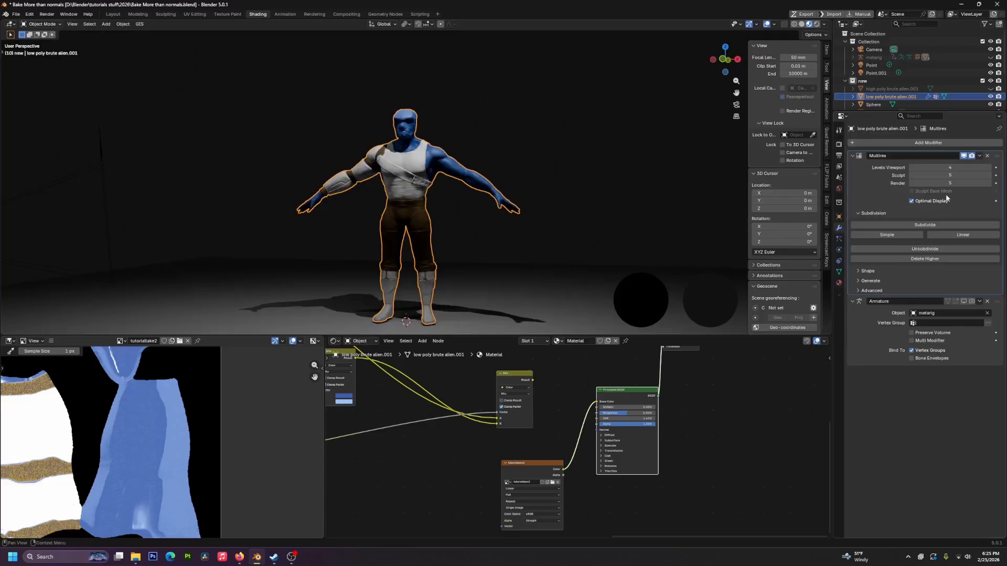
pyautogui.click(963, 301)
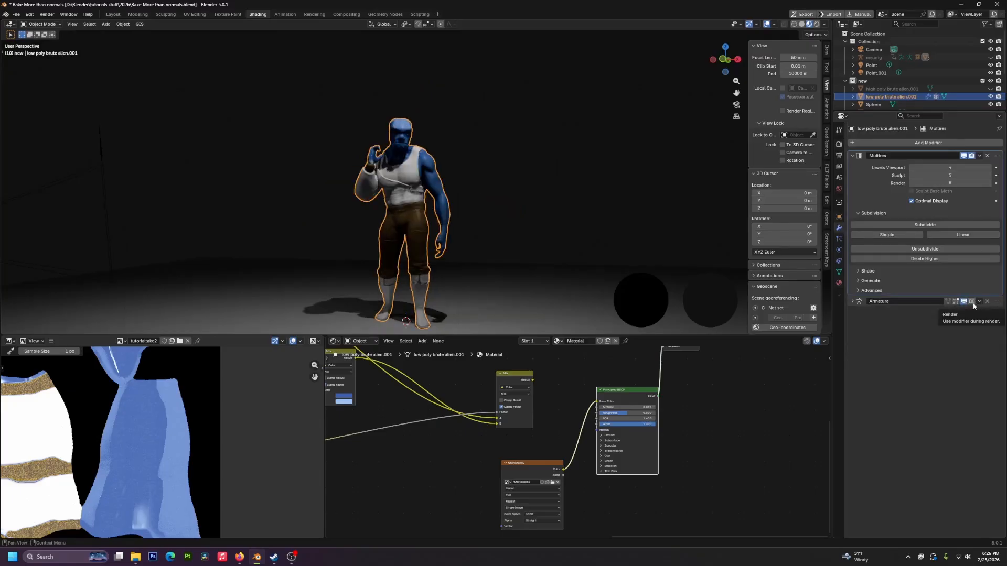
pyautogui.click(973, 303)
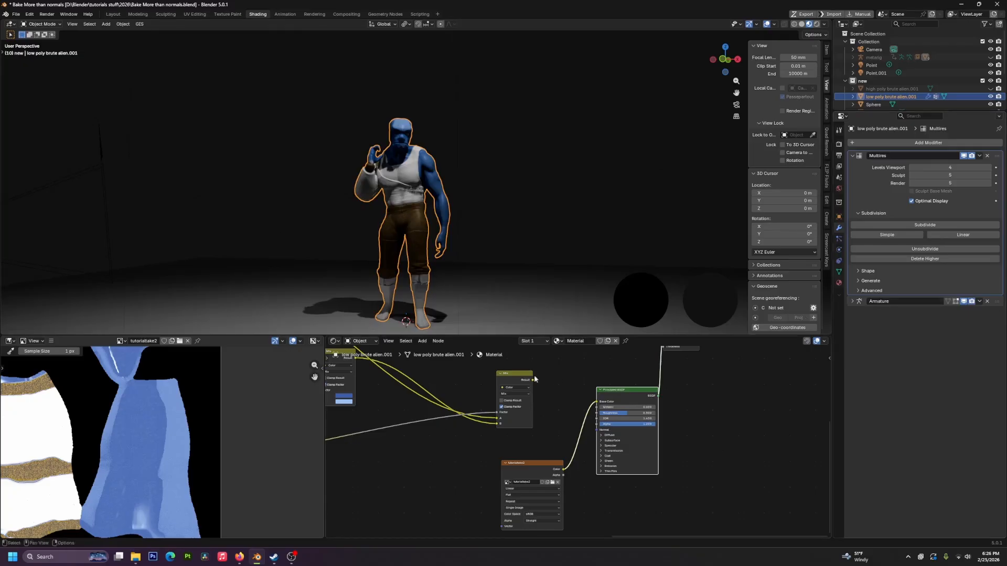
# Step: Unhide TrigunBody.001 and Big gun, and toggle the last hidden object in the outliner on and back off
pyautogui.moveTo(403, 398); pyautogui.dragTo(546, 387, button='middle')
pyautogui.scroll(-1, 547, 387)
pyautogui.scroll(-4, 547, 389)
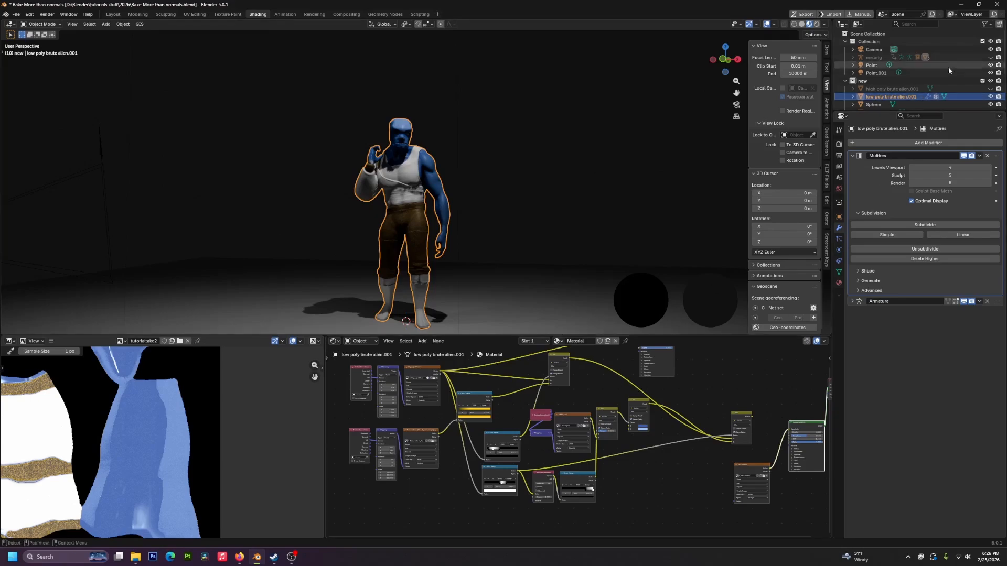
pyautogui.scroll(-3, 936, 78)
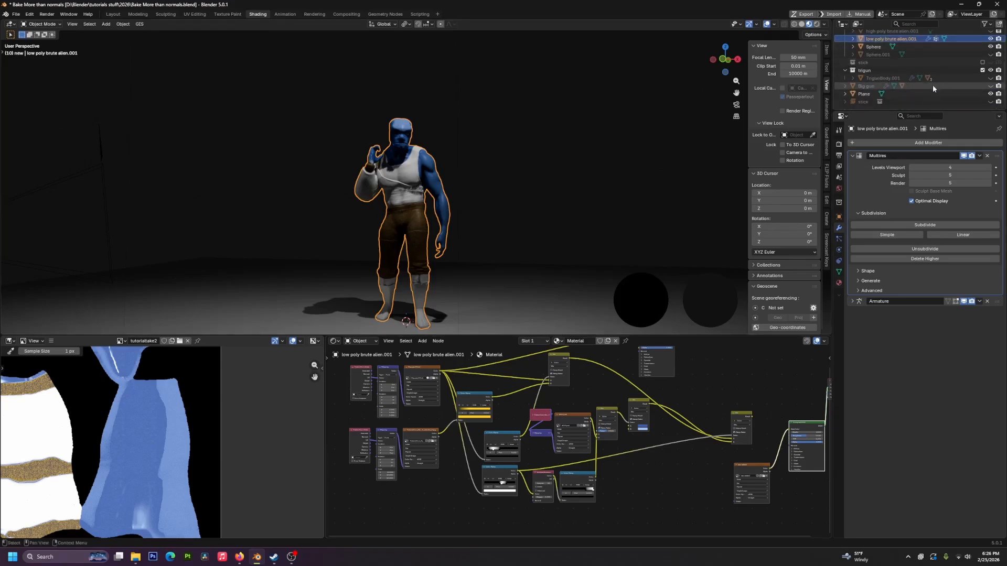
pyautogui.click(990, 78)
pyautogui.click(990, 86)
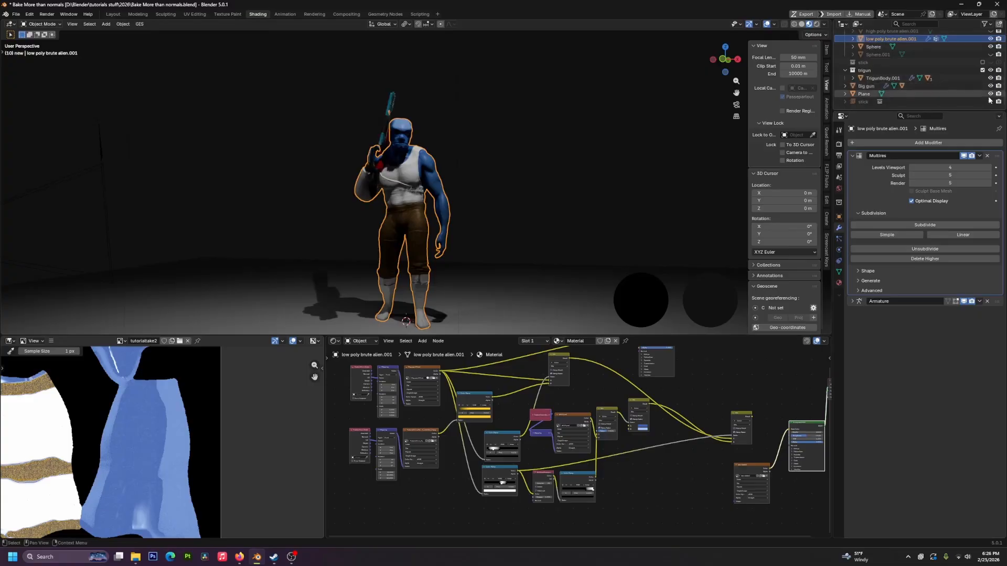
pyautogui.click(990, 101)
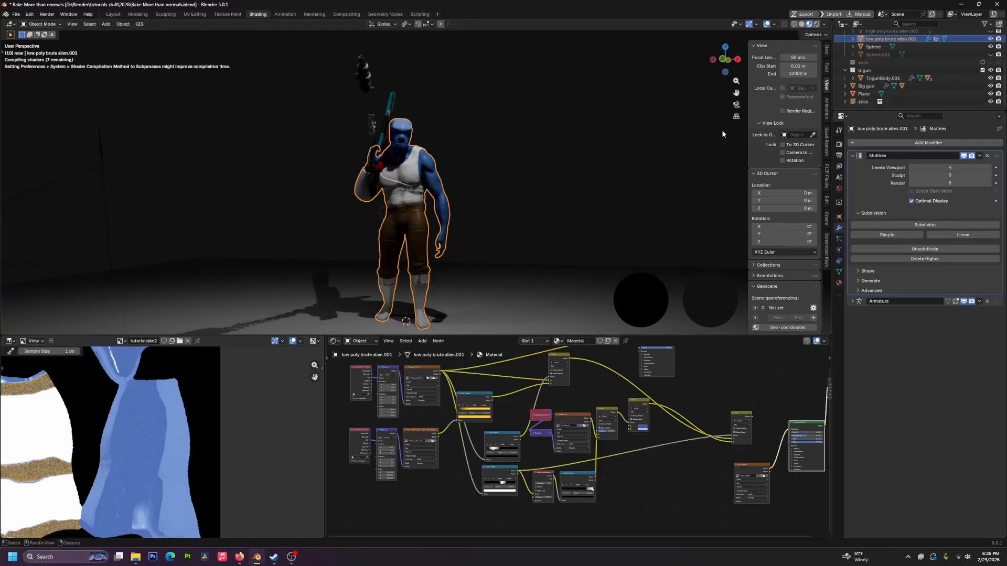
pyautogui.click(990, 101)
# Step: Hide Big gun again, clear the selection and inspect the posed, textured character from the side
pyautogui.moveTo(517, 146); pyautogui.dragTo(190, 97, button='middle')
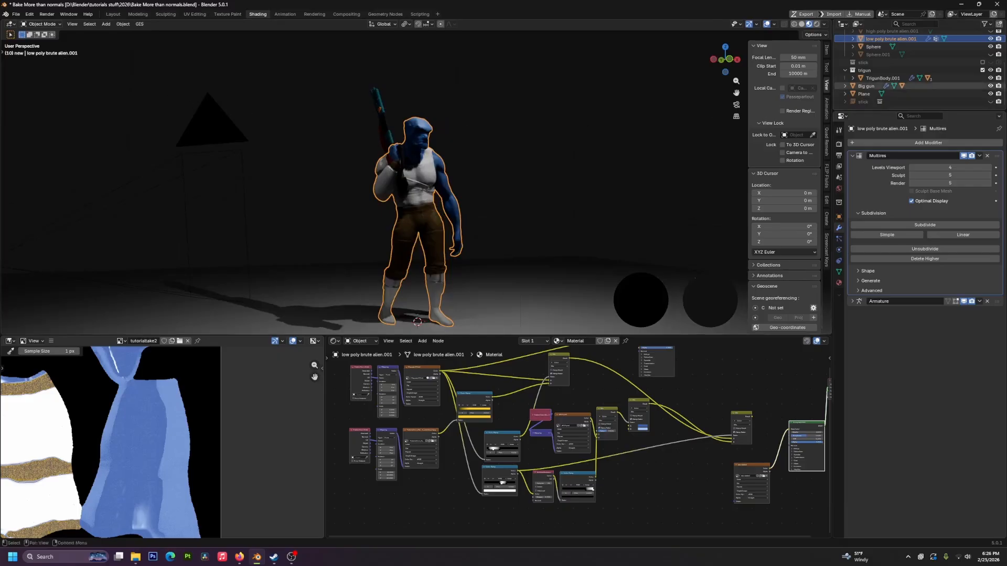
pyautogui.click(990, 86)
pyautogui.moveTo(640, 173); pyautogui.dragTo(533, 167, button='middle')
pyautogui.click(533, 168)
pyautogui.moveTo(511, 206); pyautogui.dragTo(534, 212, button='middle')
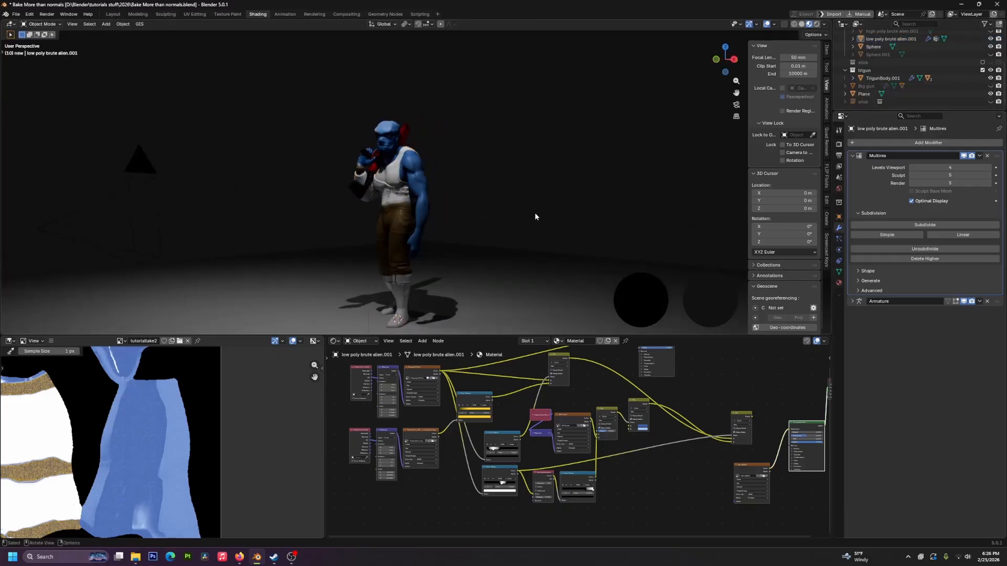